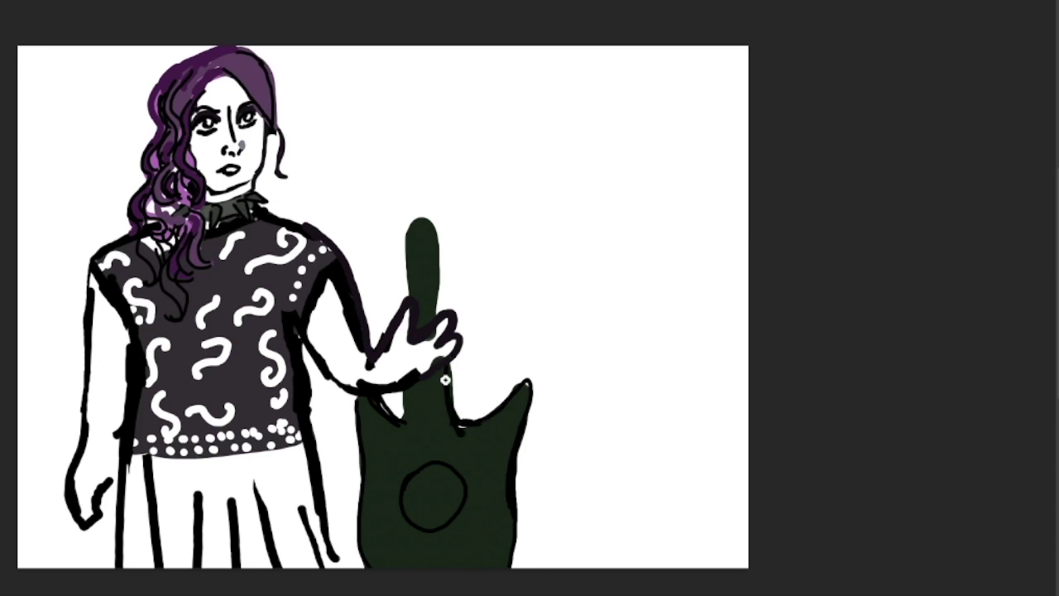
# - Outline the guitar's neck and a rectangular headstock in black, and draw strings and curved lines across the neck and body
pyautogui.moveTo(408, 294)
pyautogui.mouseDown()
pyautogui.moveTo(413, 220)
pyautogui.moveTo(440, 221)
pyautogui.moveTo(436, 309)
pyautogui.moveTo(426, 219)
pyautogui.mouseUp()
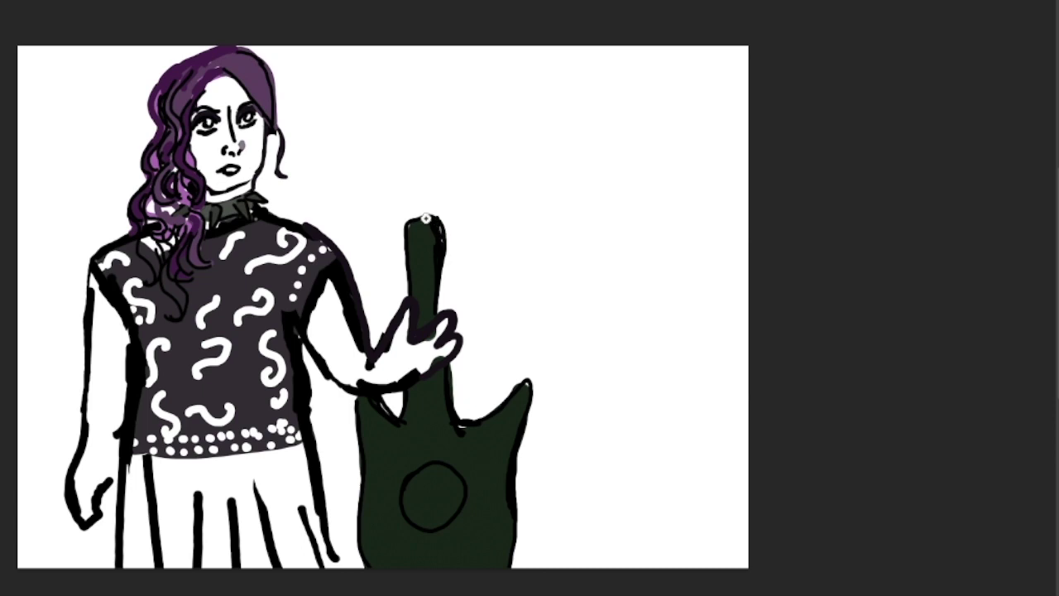
pyautogui.moveTo(426, 218)
pyautogui.mouseDown()
pyautogui.moveTo(406, 148)
pyautogui.moveTo(441, 156)
pyautogui.moveTo(437, 221)
pyautogui.moveTo(434, 158)
pyautogui.mouseUp()
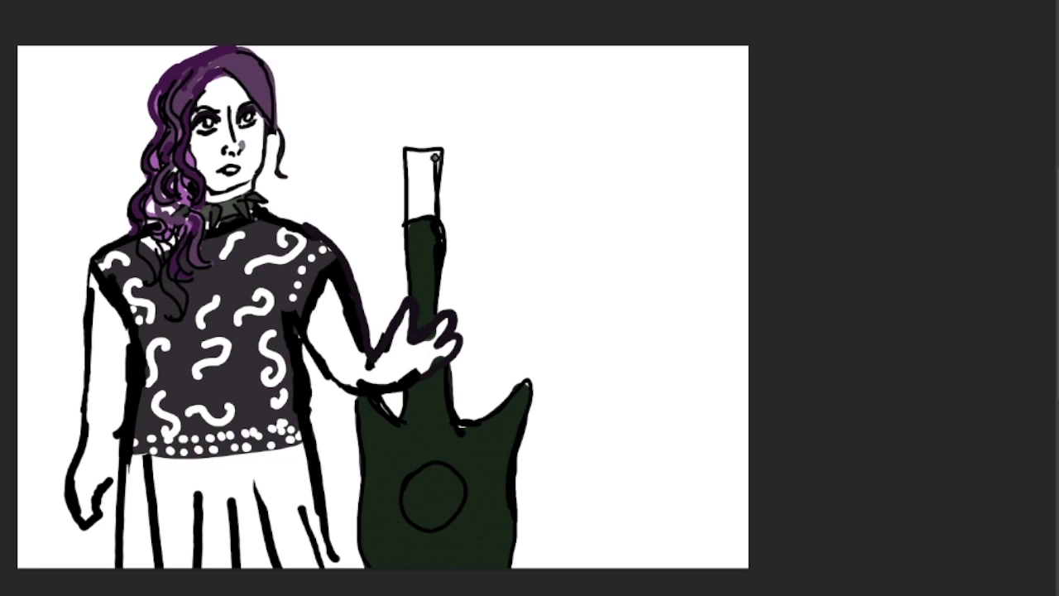
pyautogui.moveTo(421, 226)
pyautogui.mouseDown()
pyautogui.moveTo(426, 324)
pyautogui.moveTo(433, 232)
pyautogui.mouseUp()
pyautogui.moveTo(422, 374)
pyautogui.mouseDown()
pyautogui.moveTo(428, 442)
pyautogui.moveTo(436, 361)
pyautogui.moveTo(419, 445)
pyautogui.moveTo(453, 431)
pyautogui.moveTo(442, 428)
pyautogui.mouseUp()
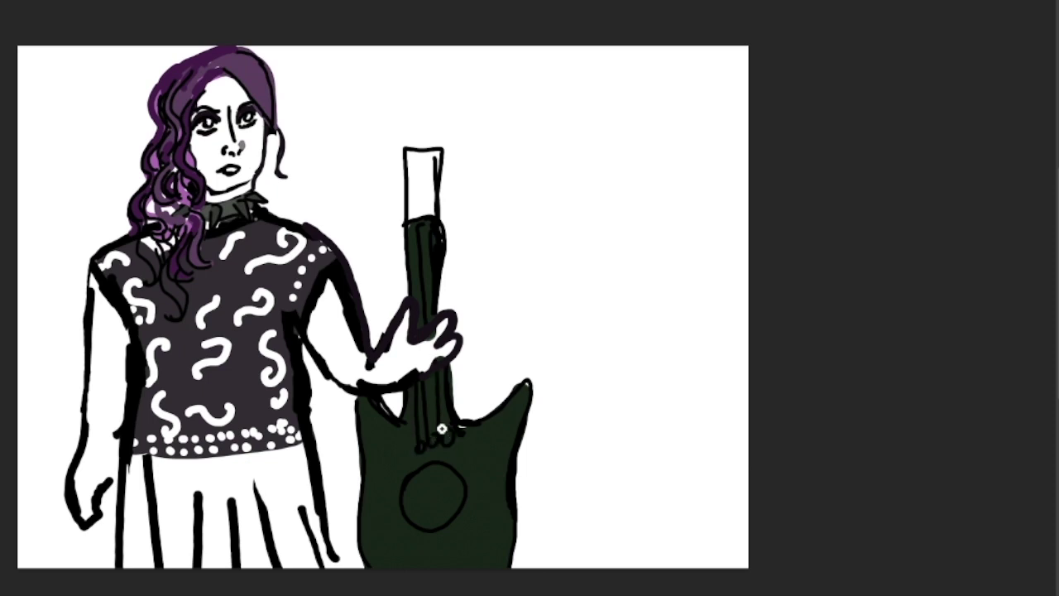
pyautogui.moveTo(406, 429)
pyautogui.mouseDown()
pyautogui.moveTo(387, 486)
pyautogui.moveTo(468, 562)
pyautogui.mouseUp()
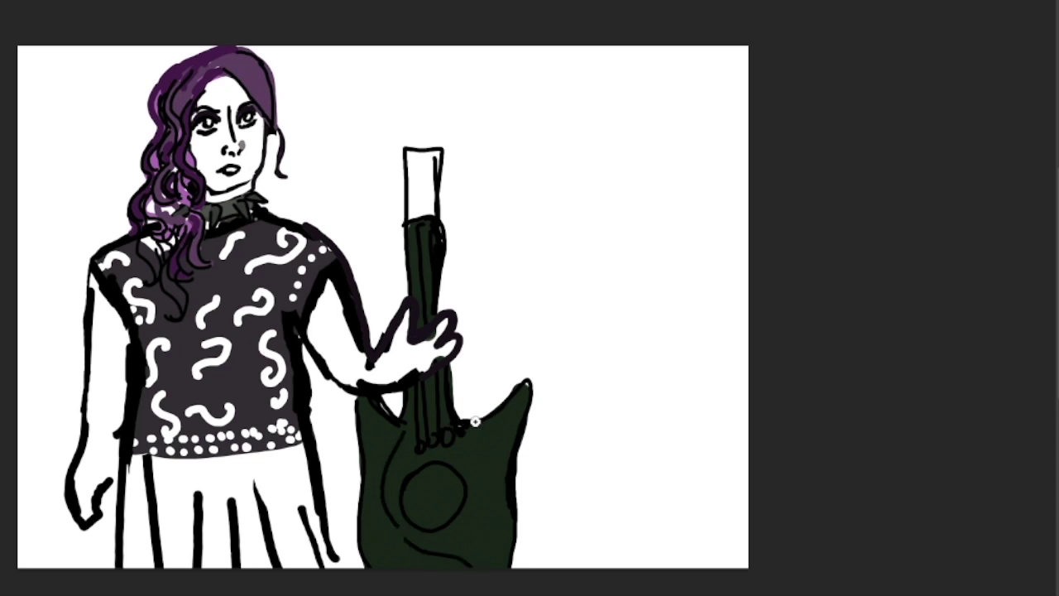
# - Darken the figure's irises and lips, and fill the guitar's rectangular headstock with dark maroon
pyautogui.click(497, 304)
pyautogui.click(758, 178)
pyautogui.moveTo(493, 341); pyautogui.dragTo(482, 368)
pyautogui.click(742, 181)
pyautogui.moveTo(407, 208)
pyautogui.mouseDown()
pyautogui.moveTo(410, 174)
pyautogui.moveTo(435, 206)
pyautogui.moveTo(406, 179)
pyautogui.moveTo(438, 151)
pyautogui.moveTo(428, 163)
pyautogui.mouseUp()
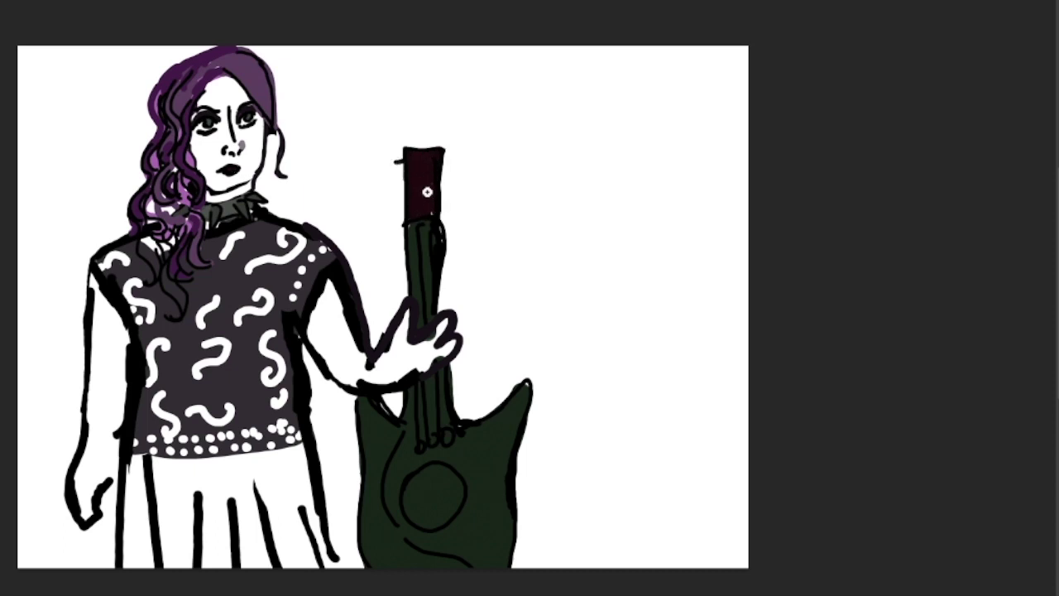
# - Fill the figure's skirt with dark maroon using a 54 px brush
pyautogui.click(467, 335)
pyautogui.click(741, 180)
pyautogui.press('F5')
pyautogui.moveTo(48, 9); pyautogui.dragTo(63, 8)
pyautogui.moveTo(208, 482)
pyautogui.mouseDown()
pyautogui.moveTo(219, 562)
pyautogui.moveTo(274, 570)
pyautogui.moveTo(319, 553)
pyautogui.moveTo(294, 455)
pyautogui.moveTo(154, 468)
pyautogui.moveTo(135, 524)
pyautogui.moveTo(184, 505)
pyautogui.moveTo(170, 472)
pyautogui.moveTo(335, 593)
pyautogui.mouseUp()
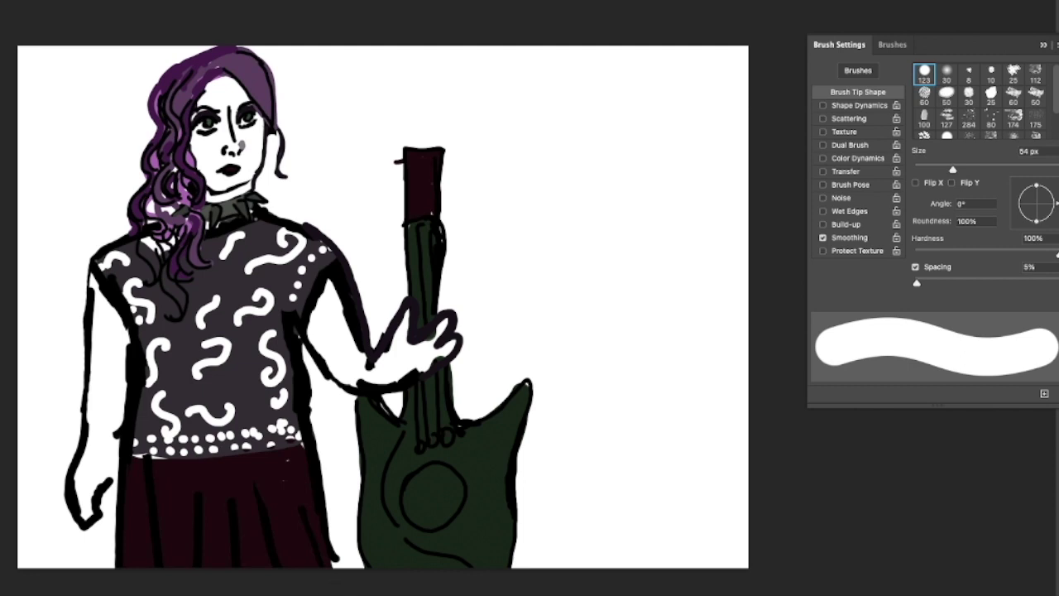
# - Paint the figure's arms, hands and face with a pale beige skin tone using the 54 px brush
pyautogui.press('e')
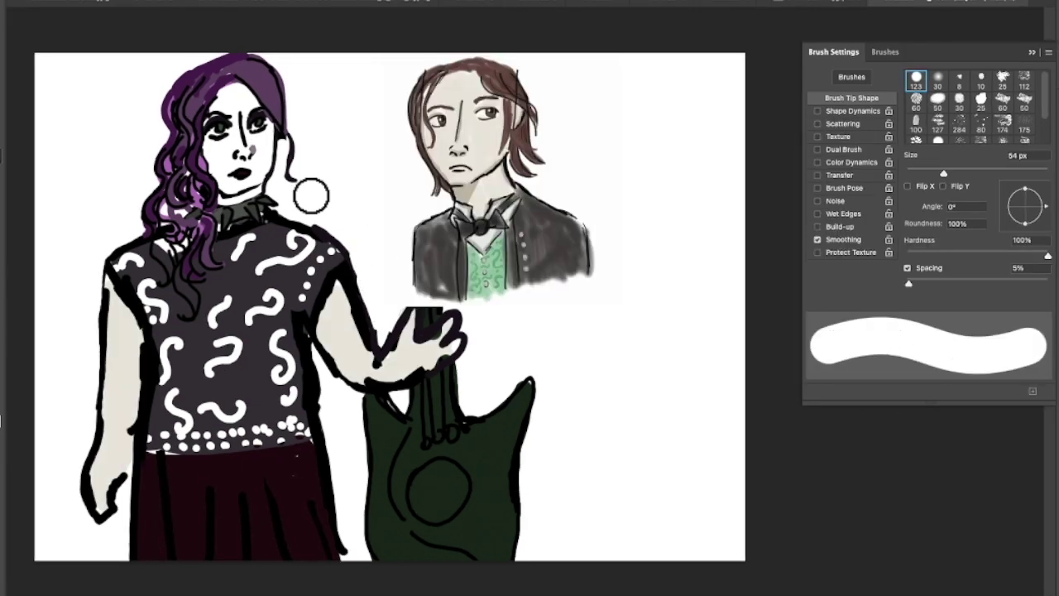
pyautogui.moveTo(219, 174)
pyautogui.mouseDown()
pyautogui.moveTo(229, 140)
pyautogui.moveTo(252, 162)
pyautogui.moveTo(264, 153)
pyautogui.moveTo(237, 109)
pyautogui.moveTo(237, 126)
pyautogui.moveTo(238, 96)
pyautogui.moveTo(225, 91)
pyautogui.moveTo(254, 98)
pyautogui.moveTo(227, 137)
pyautogui.moveTo(233, 163)
pyautogui.moveTo(225, 157)
pyautogui.moveTo(263, 160)
pyautogui.moveTo(238, 194)
pyautogui.mouseUp()
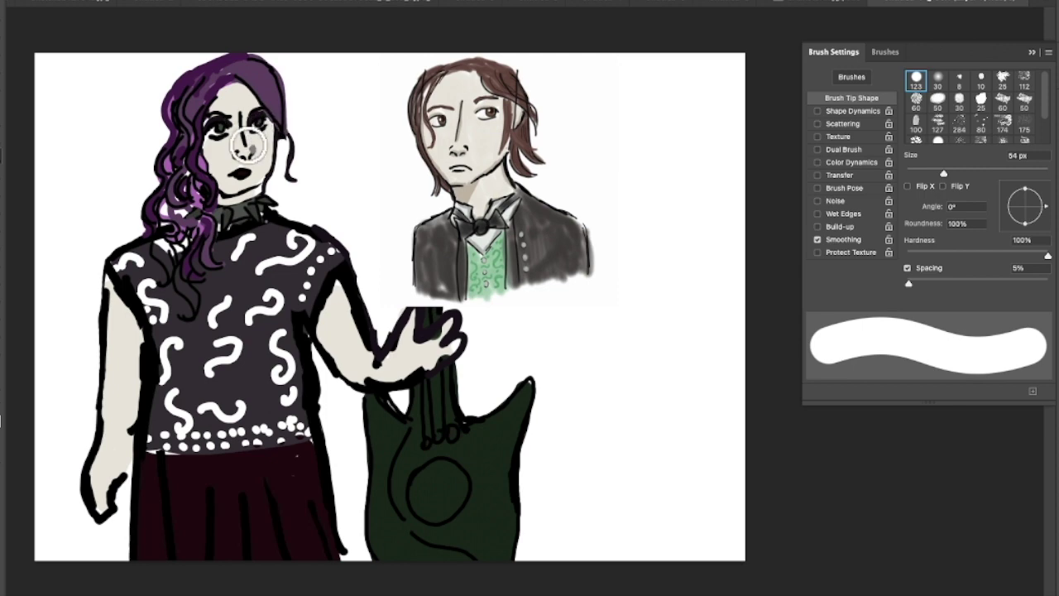
# - Shade the edges of the face and the neck in warm gray #c1bfb9 with a 12 px brush
pyautogui.click(4, 405)
pyautogui.moveTo(431, 218); pyautogui.dragTo(428, 231)
pyautogui.click(727, 184)
pyautogui.click(17, 1)
pyautogui.moveTo(77, 19); pyautogui.dragTo(63, 19)
pyautogui.click(249, 156)
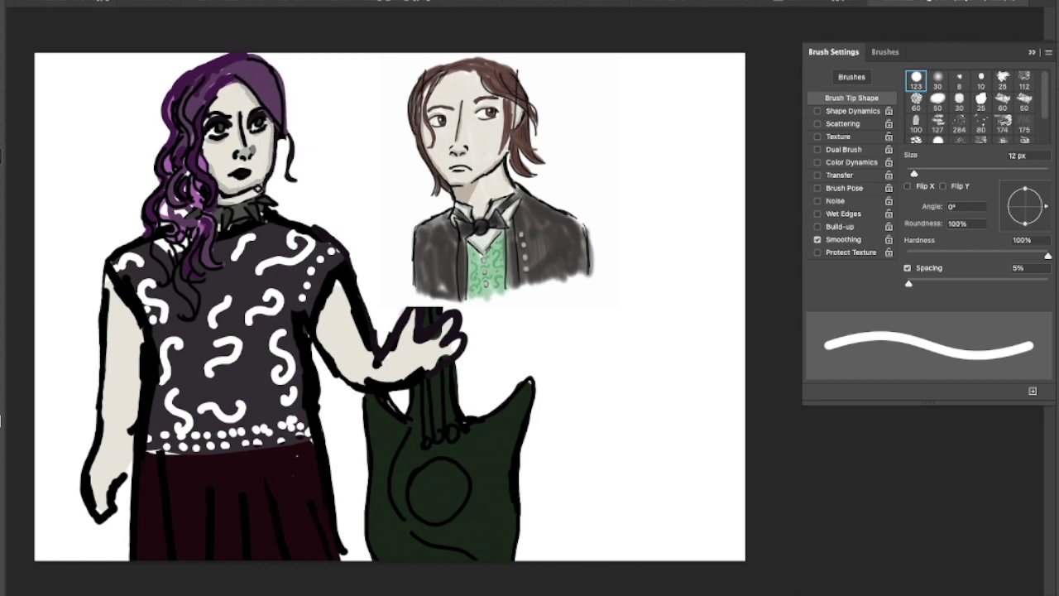
# - Add gray shading along the edges of both arms and the fingers
pyautogui.moveTo(109, 335); pyautogui.dragTo(106, 396)
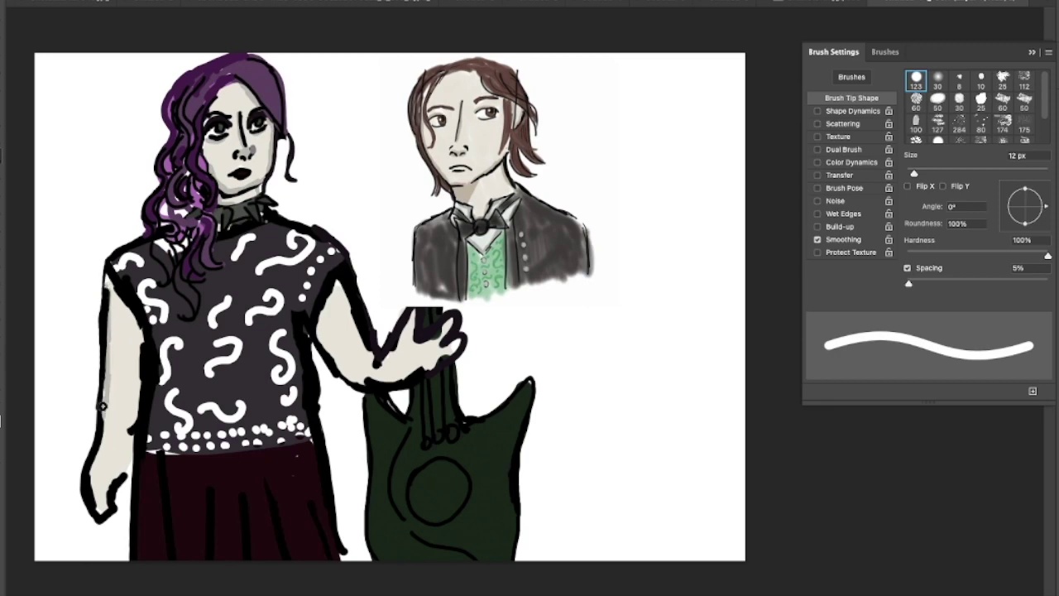
pyautogui.moveTo(133, 424)
pyautogui.mouseDown()
pyautogui.moveTo(138, 361)
pyautogui.moveTo(114, 293)
pyautogui.mouseUp()
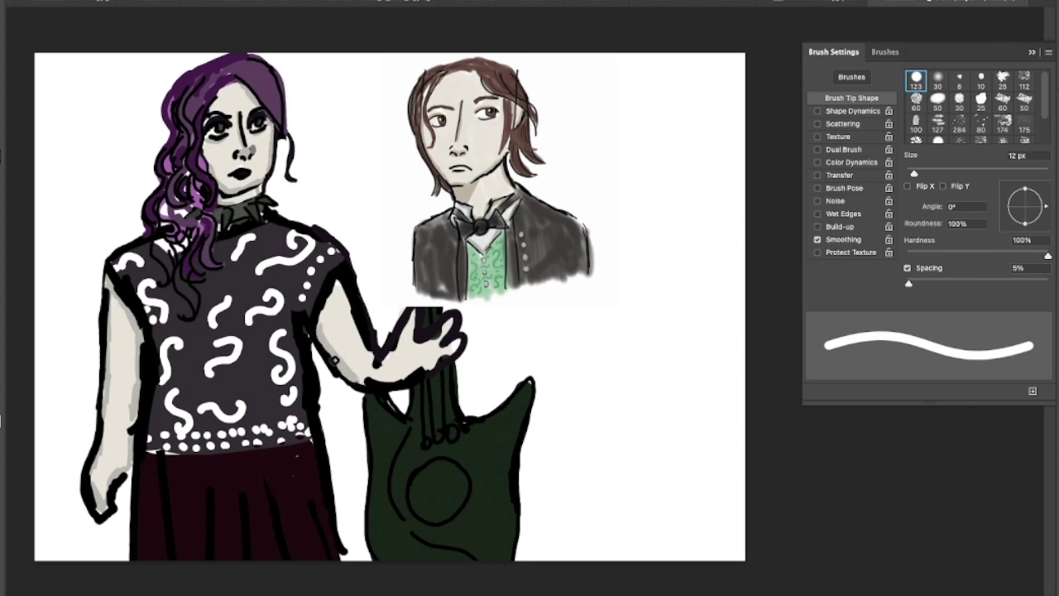
pyautogui.moveTo(366, 354); pyautogui.dragTo(339, 290)
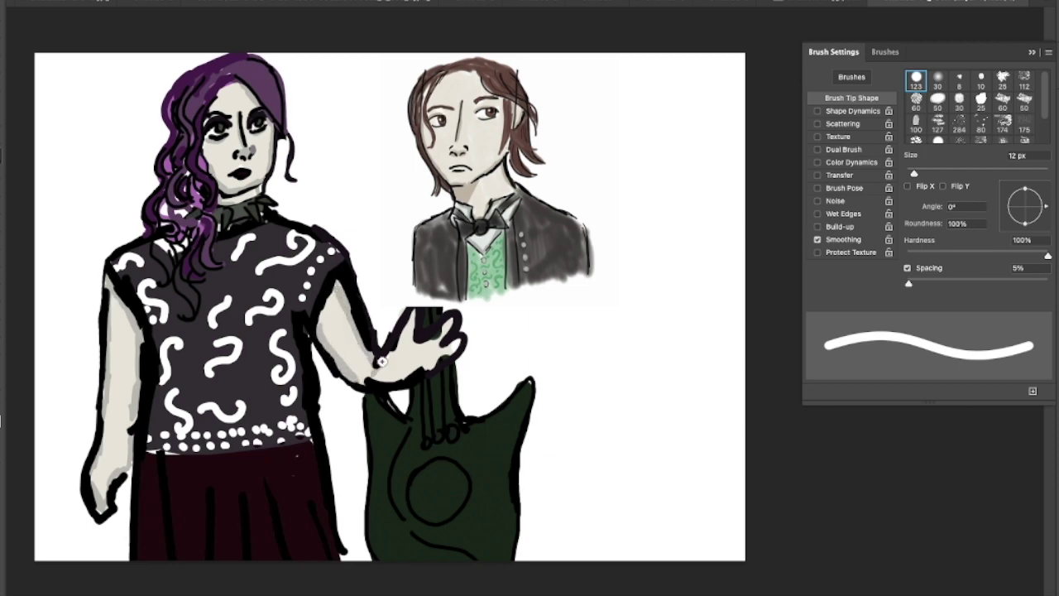
pyautogui.moveTo(407, 317)
pyautogui.mouseDown()
pyautogui.moveTo(416, 350)
pyautogui.moveTo(448, 326)
pyautogui.moveTo(445, 352)
pyautogui.moveTo(456, 345)
pyautogui.moveTo(451, 315)
pyautogui.moveTo(447, 361)
pyautogui.moveTo(351, 379)
pyautogui.mouseUp()
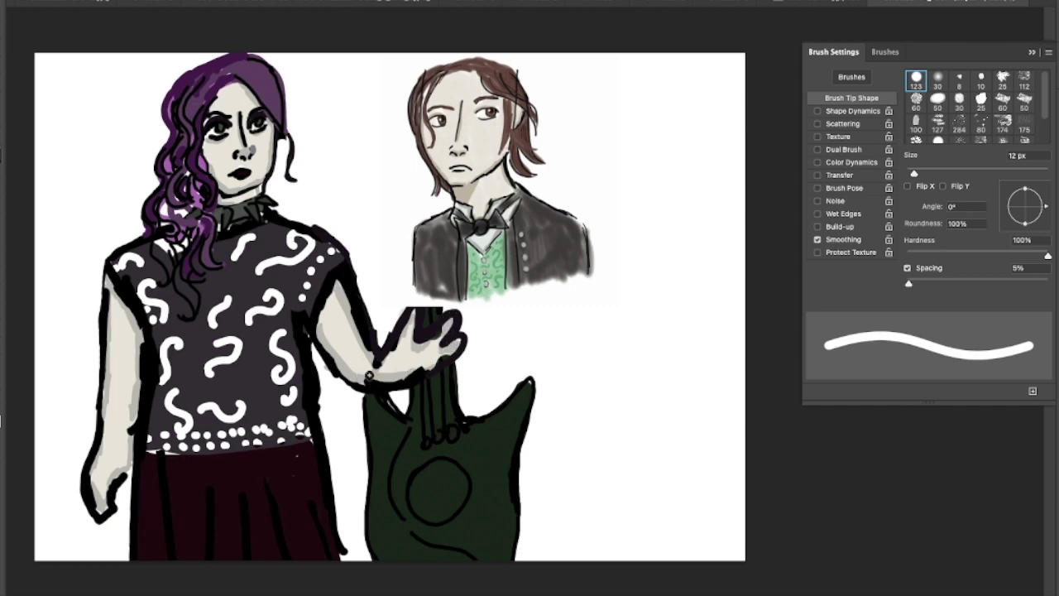
# - Paint the guitar body's section around the sound hole off-white #fffefb with a 31 px brush
pyautogui.click(6, 400)
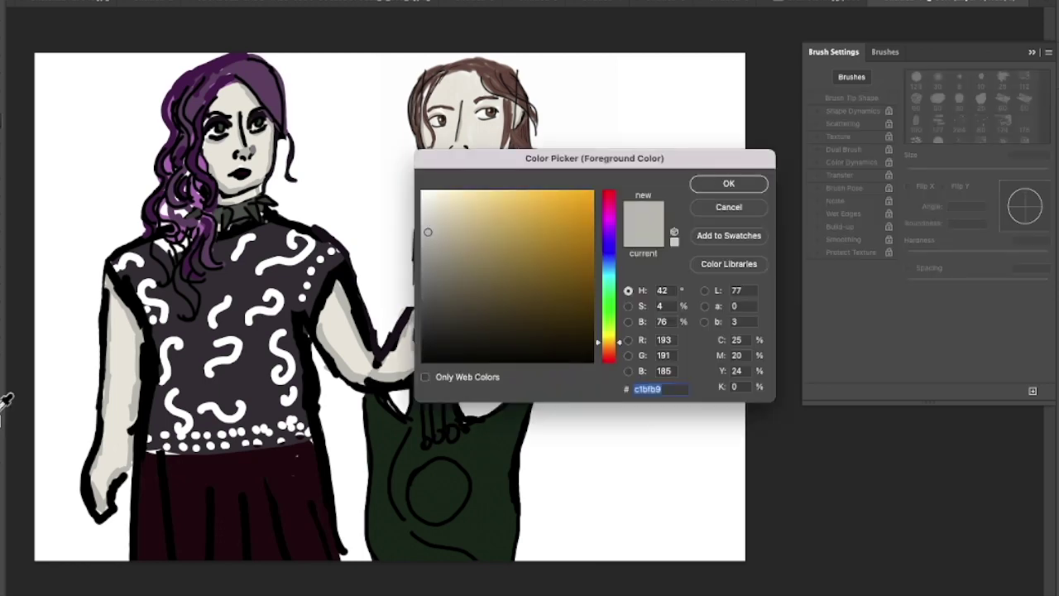
pyautogui.moveTo(442, 310)
pyautogui.mouseDown()
pyautogui.moveTo(445, 212)
pyautogui.moveTo(424, 168)
pyautogui.mouseUp()
pyautogui.click(728, 183)
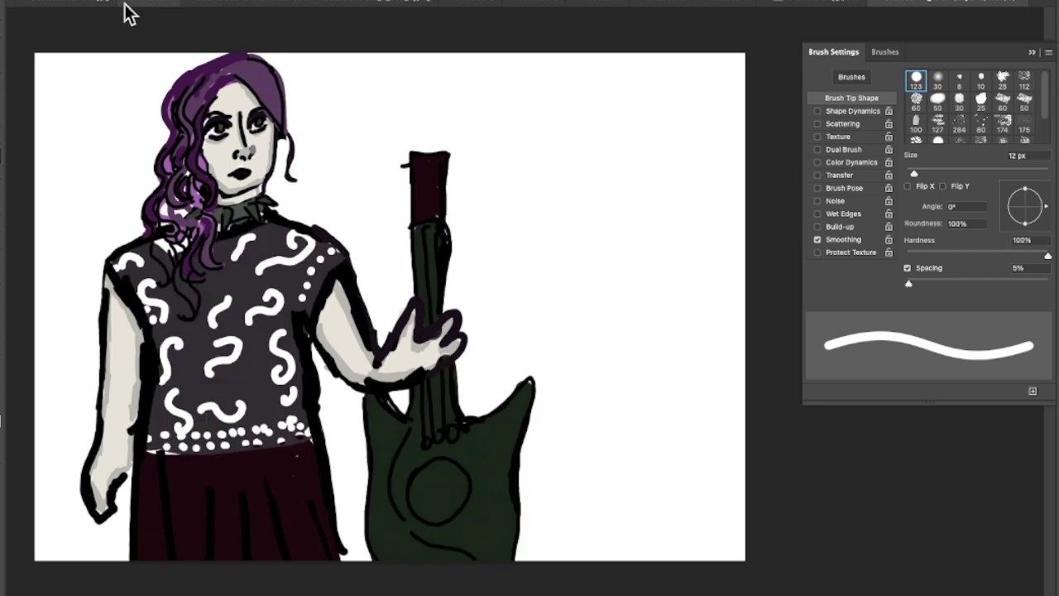
pyautogui.click(13, 1)
pyautogui.click(67, 17)
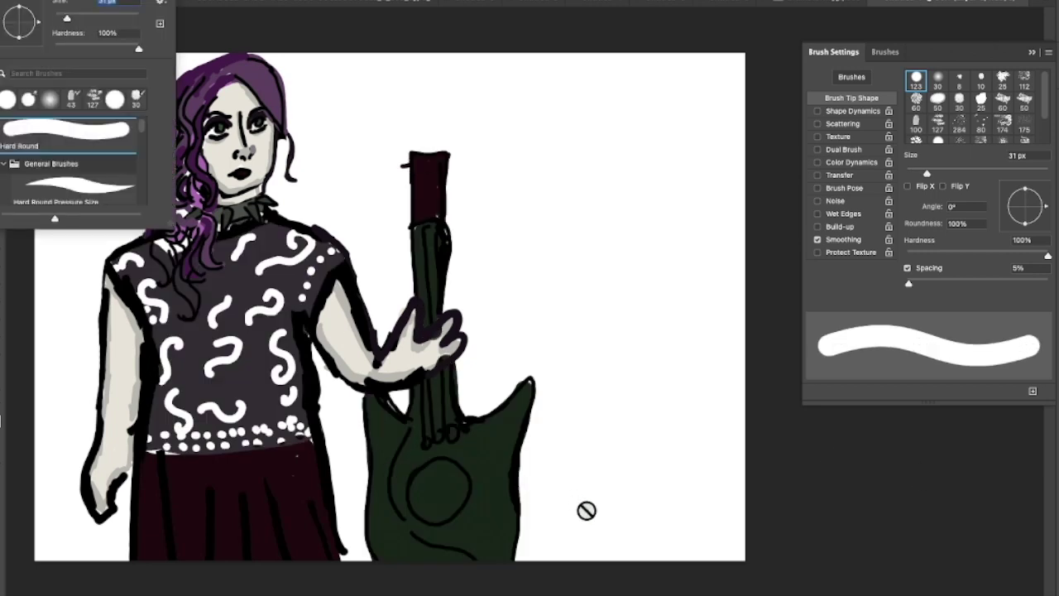
pyautogui.click(610, 437)
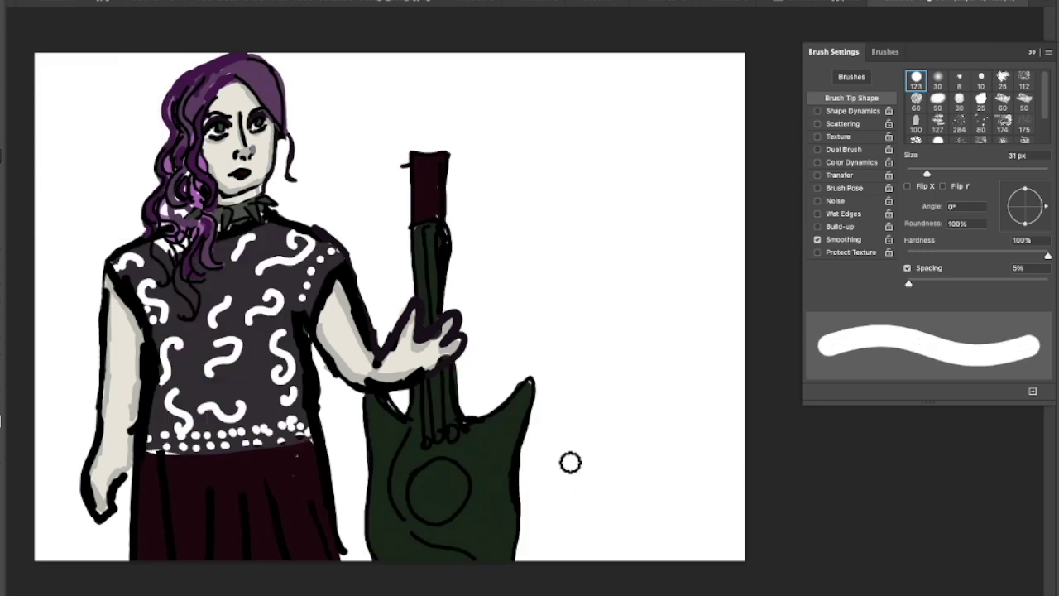
pyautogui.moveTo(411, 438)
pyautogui.mouseDown()
pyautogui.moveTo(399, 481)
pyautogui.moveTo(412, 521)
pyautogui.moveTo(402, 485)
pyautogui.moveTo(425, 457)
pyautogui.moveTo(413, 449)
pyautogui.moveTo(409, 467)
pyautogui.moveTo(421, 530)
pyautogui.moveTo(483, 559)
pyautogui.moveTo(506, 554)
pyautogui.moveTo(507, 473)
pyautogui.moveTo(524, 391)
pyautogui.moveTo(490, 428)
pyautogui.moveTo(432, 450)
pyautogui.moveTo(457, 451)
pyautogui.moveTo(477, 469)
pyautogui.moveTo(465, 508)
pyautogui.moveTo(417, 519)
pyautogui.moveTo(480, 547)
pyautogui.moveTo(472, 511)
pyautogui.moveTo(485, 503)
pyautogui.moveTo(497, 543)
pyautogui.moveTo(499, 503)
pyautogui.moveTo(485, 554)
pyautogui.moveTo(497, 477)
pyautogui.moveTo(502, 487)
pyautogui.moveTo(467, 444)
pyautogui.moveTo(499, 448)
pyautogui.moveTo(515, 408)
pyautogui.moveTo(459, 445)
pyautogui.moveTo(486, 488)
pyautogui.moveTo(476, 499)
pyautogui.moveTo(502, 557)
pyautogui.moveTo(459, 445)
pyautogui.moveTo(420, 440)
pyautogui.moveTo(401, 506)
pyautogui.moveTo(458, 531)
pyautogui.moveTo(472, 476)
pyautogui.mouseUp()
# - Redraw the guitar strings over the off-white section and sound hole in black with a 9 px brush
pyautogui.click(1, 409)
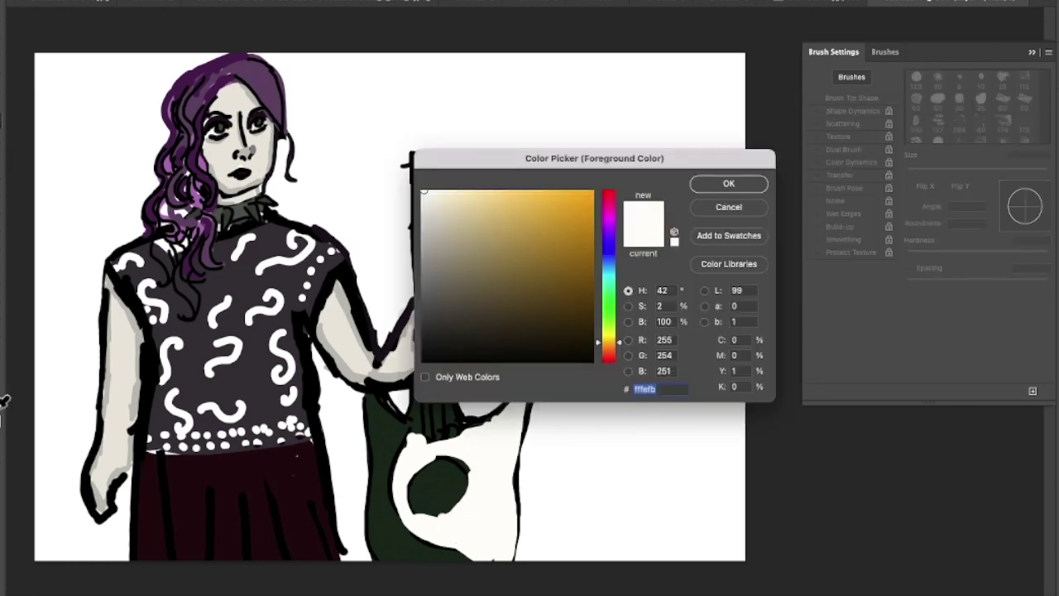
pyautogui.moveTo(445, 354); pyautogui.dragTo(447, 382)
pyautogui.click(706, 186)
pyautogui.click(25, 2)
pyautogui.moveTo(68, 13); pyautogui.dragTo(57, 10)
pyautogui.moveTo(426, 445); pyautogui.dragTo(427, 509)
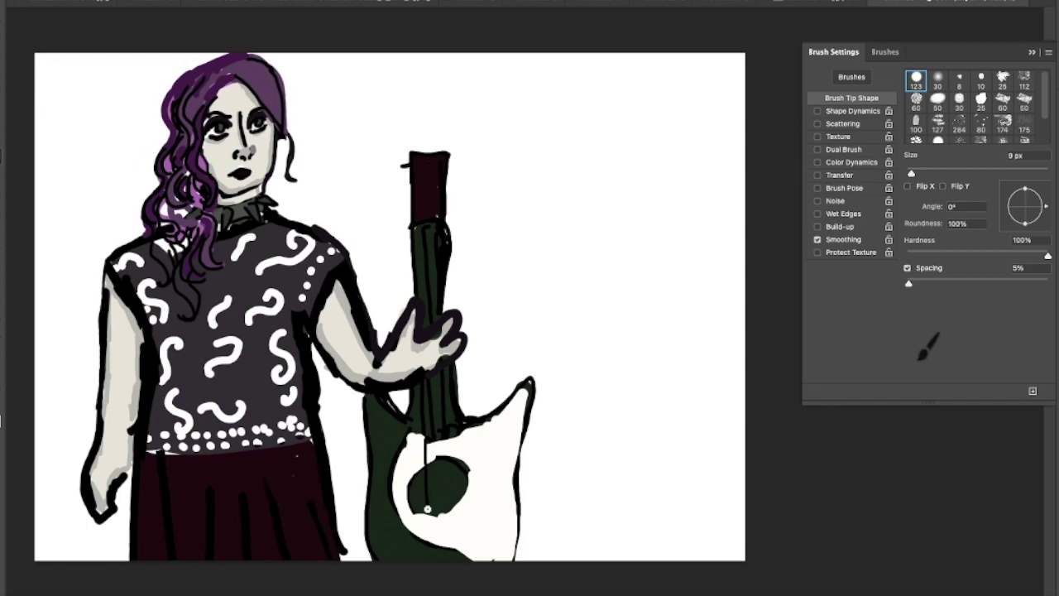
pyautogui.moveTo(434, 446); pyautogui.dragTo(437, 503)
pyautogui.moveTo(434, 442)
pyautogui.mouseDown()
pyautogui.moveTo(447, 503)
pyautogui.moveTo(439, 512)
pyautogui.mouseUp()
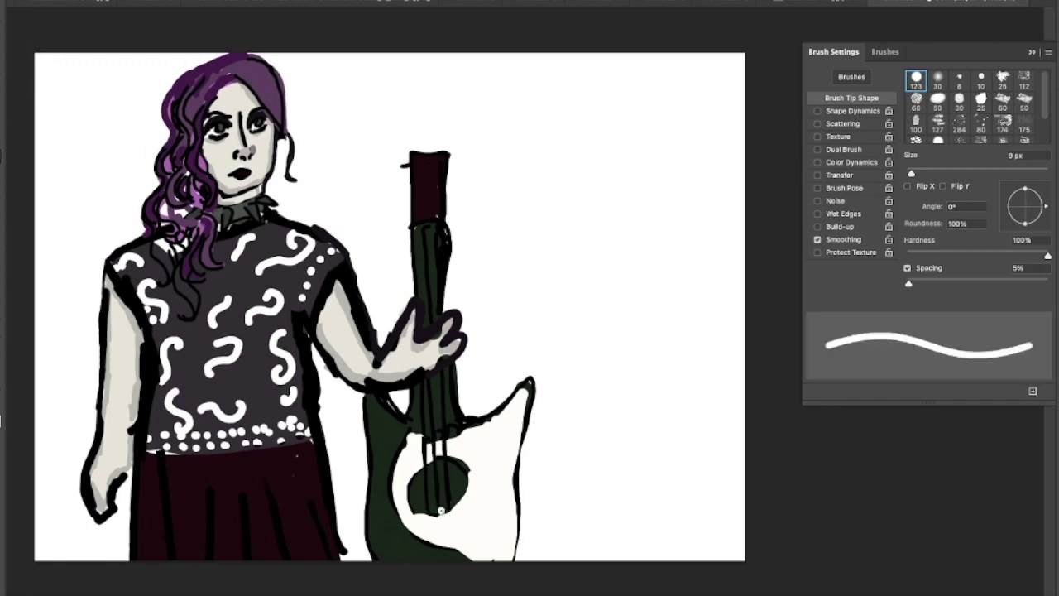
# - Draw black outlines of curved swirls and small circles on the off-white part of the guitar
pyautogui.moveTo(495, 496); pyautogui.dragTo(494, 542)
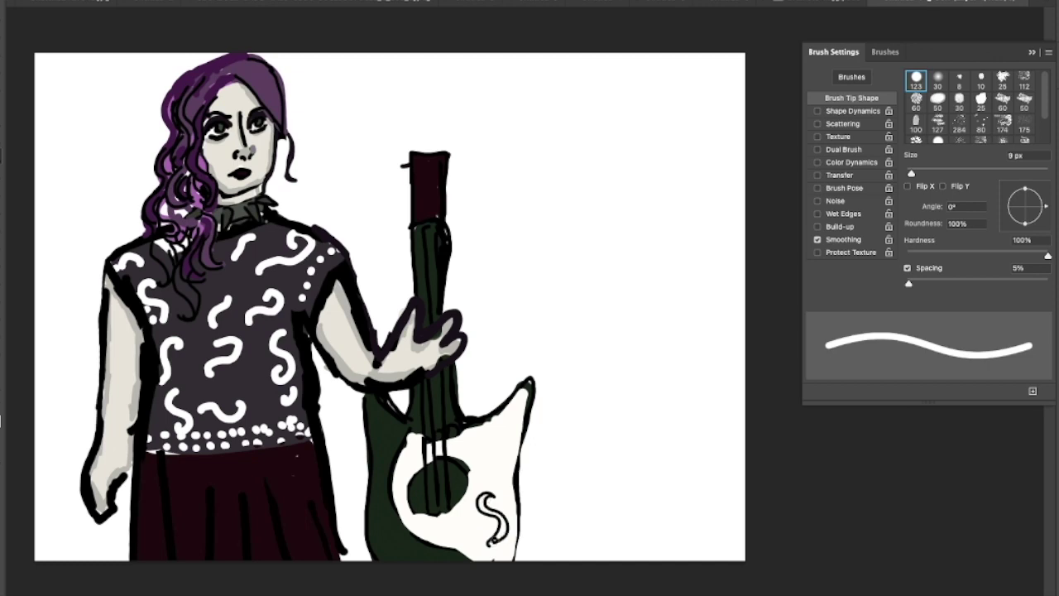
pyautogui.moveTo(473, 446)
pyautogui.mouseDown()
pyautogui.moveTo(499, 442)
pyautogui.moveTo(503, 426)
pyautogui.moveTo(473, 451)
pyautogui.moveTo(510, 481)
pyautogui.mouseUp()
pyautogui.moveTo(453, 520)
pyautogui.mouseDown()
pyautogui.moveTo(475, 519)
pyautogui.moveTo(483, 480)
pyautogui.mouseUp()
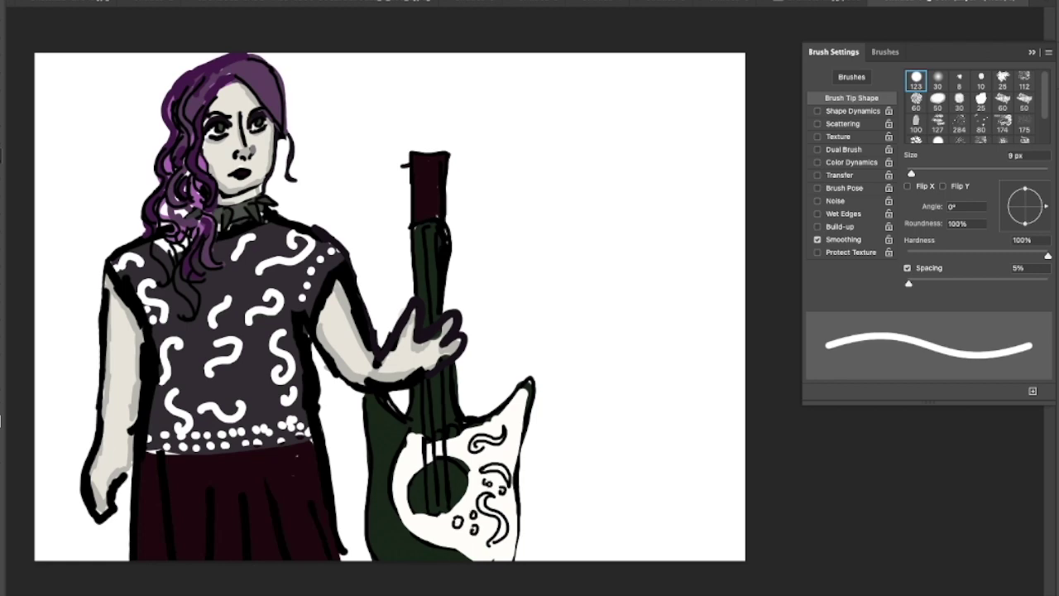
pyautogui.moveTo(513, 407); pyautogui.dragTo(524, 394)
# - Fill the guitar's swirls and small circles with green #84b07b
pyautogui.click(2, 408)
pyautogui.click(607, 309)
pyautogui.click(472, 242)
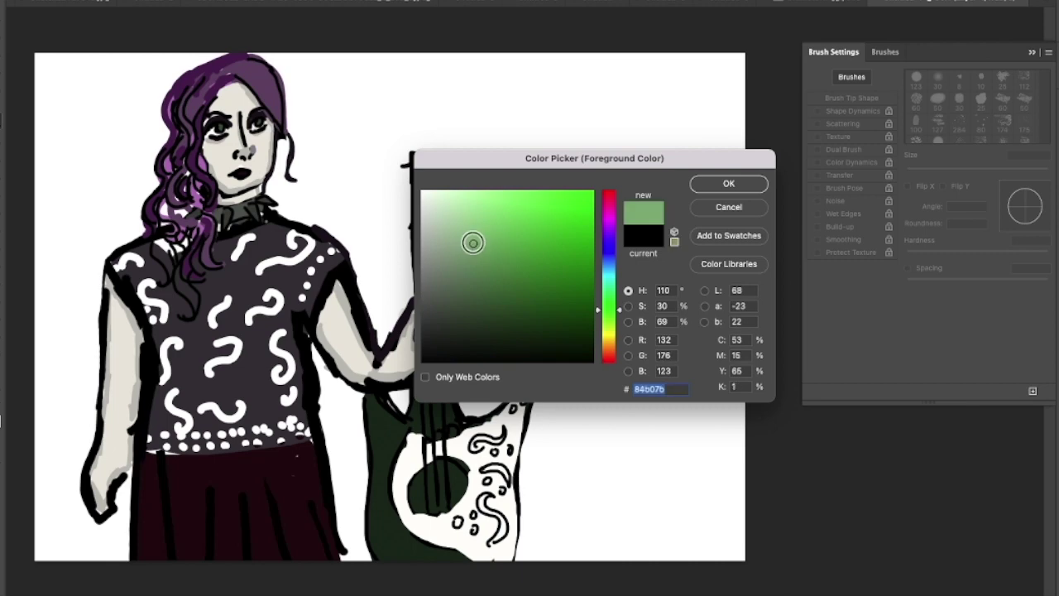
pyautogui.click(727, 181)
pyautogui.moveTo(475, 448)
pyautogui.mouseDown()
pyautogui.moveTo(487, 432)
pyautogui.moveTo(501, 434)
pyautogui.mouseUp()
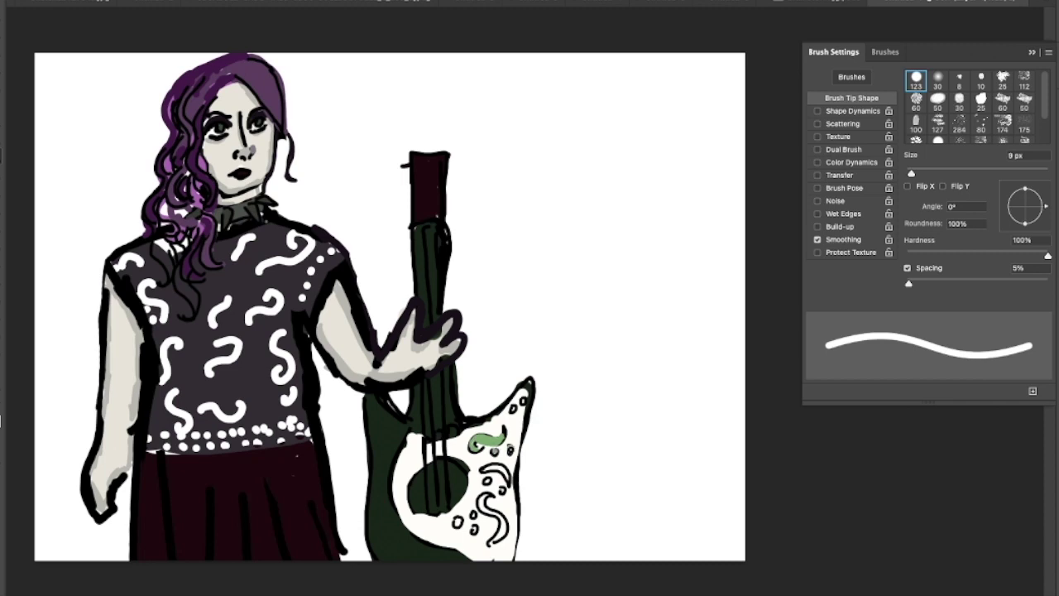
pyautogui.moveTo(488, 469); pyautogui.dragTo(508, 479)
pyautogui.moveTo(483, 493); pyautogui.dragTo(501, 515)
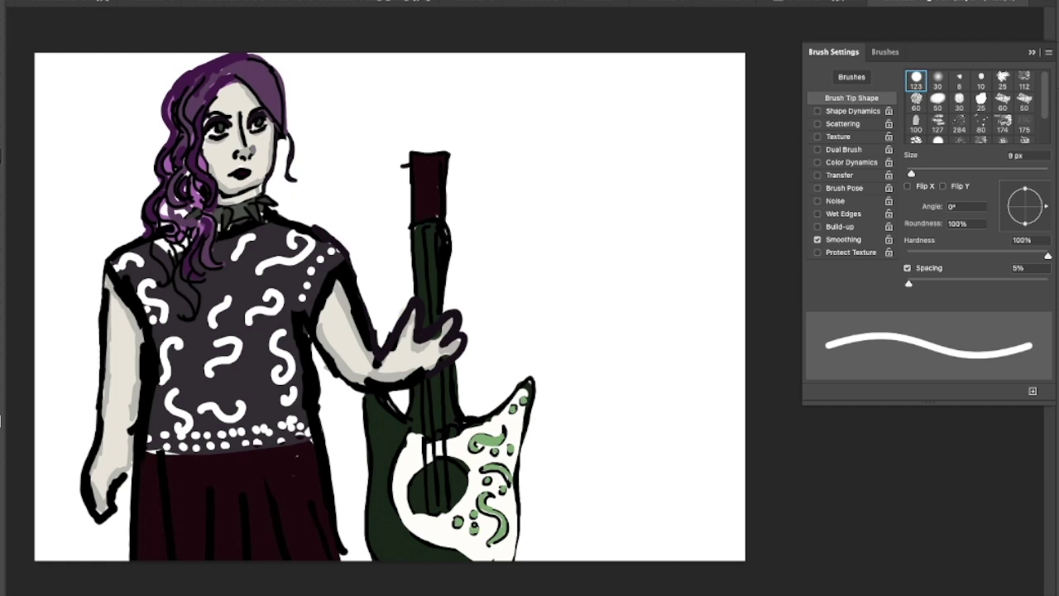
# - Identify the hair layer, sample the hair's purple and paint the unfilled curls and loose strands with it
pyautogui.press('super+comma')
pyautogui.press('super+comma')
pyautogui.press('i')
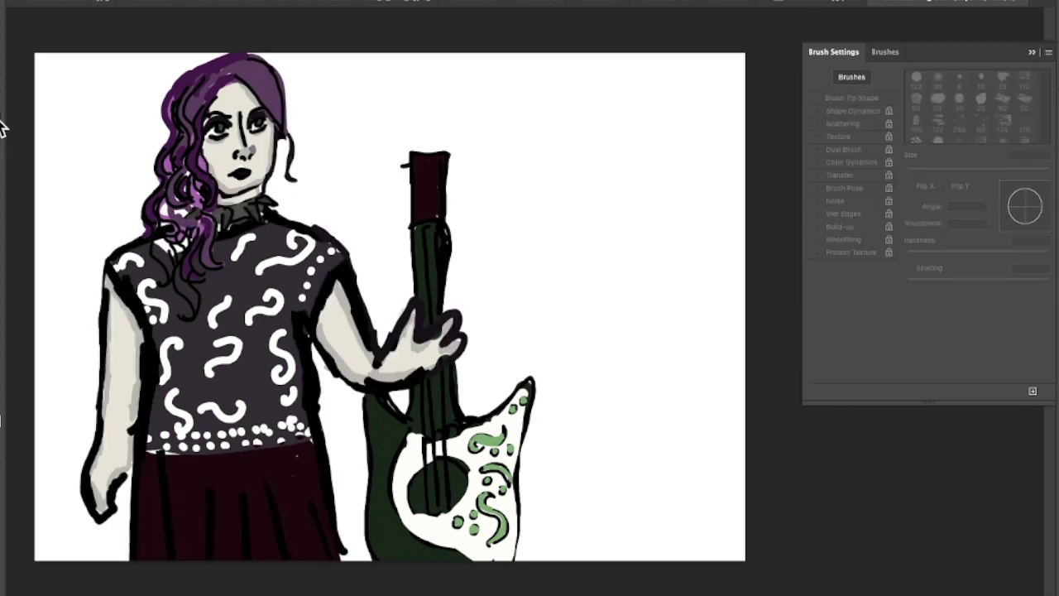
pyautogui.click(273, 76)
pyautogui.click(1058, 425)
pyautogui.click(1058, 425)
pyautogui.click(1058, 425)
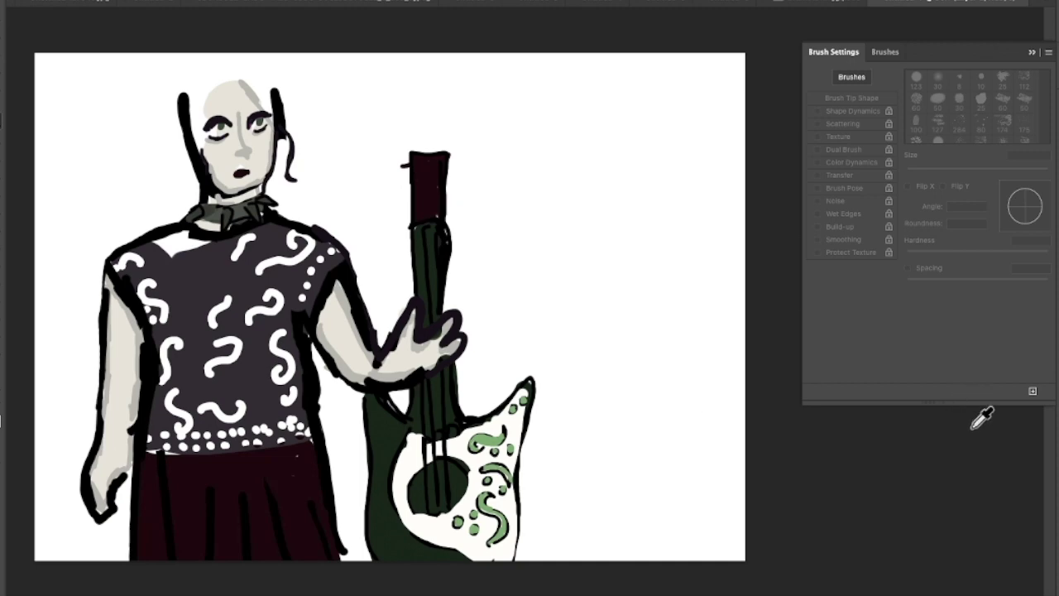
pyautogui.click(1057, 425)
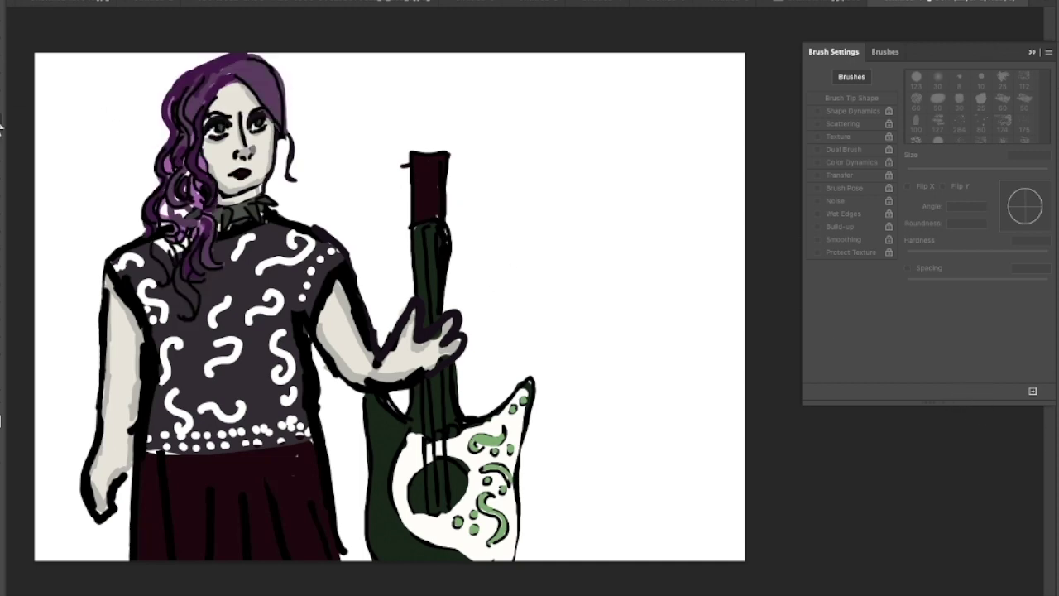
pyautogui.click(1, 155)
pyautogui.moveTo(187, 292)
pyautogui.mouseDown()
pyautogui.moveTo(178, 274)
pyautogui.moveTo(195, 309)
pyautogui.moveTo(192, 291)
pyautogui.mouseUp()
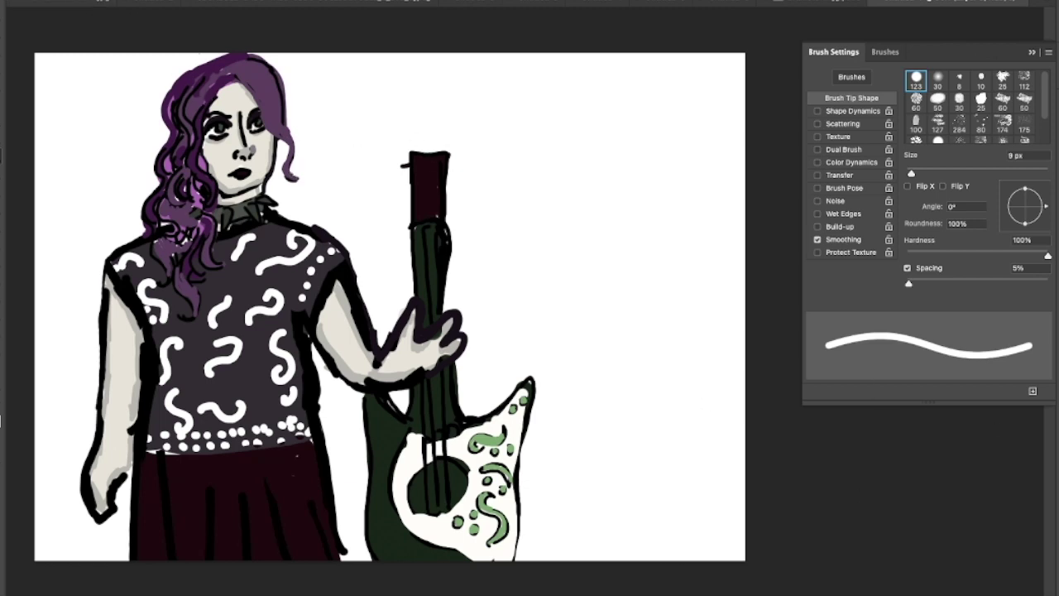
# - Paint gray #646464 ground behind the figure with a 52 px brush and outline its edge beyond the guitar
pyautogui.click(17, 1)
pyautogui.moveTo(59, 19); pyautogui.dragTo(68, 19)
pyautogui.click(47, 392)
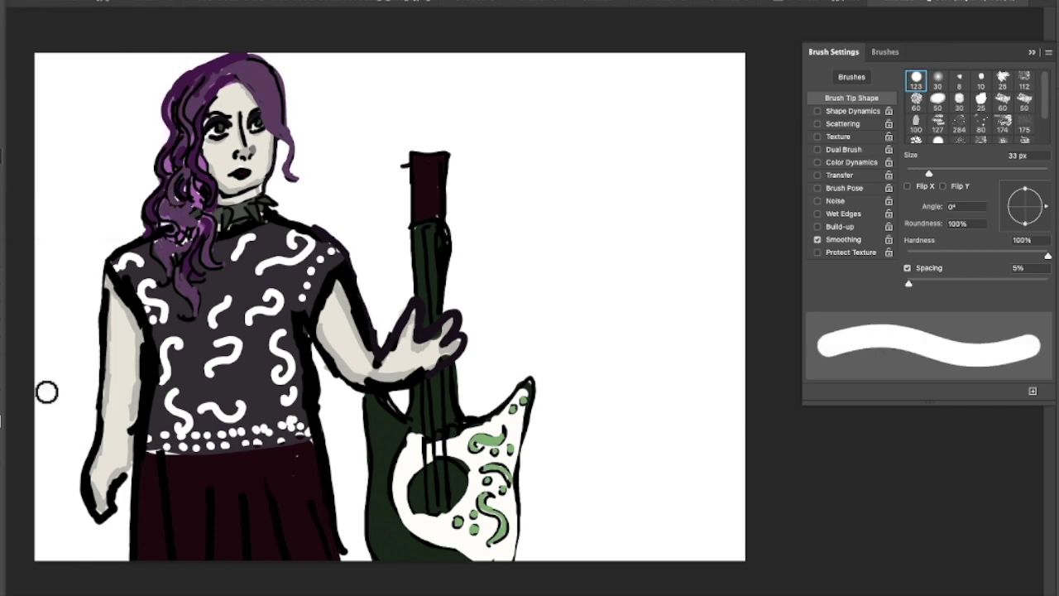
pyautogui.click(2, 421)
pyautogui.moveTo(440, 242); pyautogui.dragTo(399, 295)
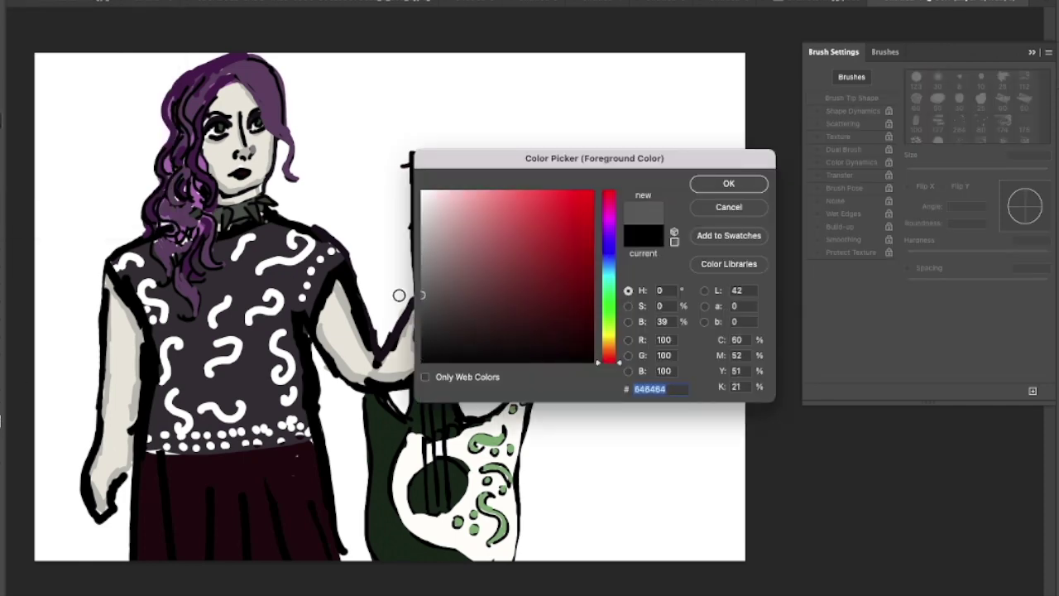
pyautogui.click(721, 180)
pyautogui.rightClick(130, 41)
pyautogui.moveTo(63, 18); pyautogui.dragTo(76, 18)
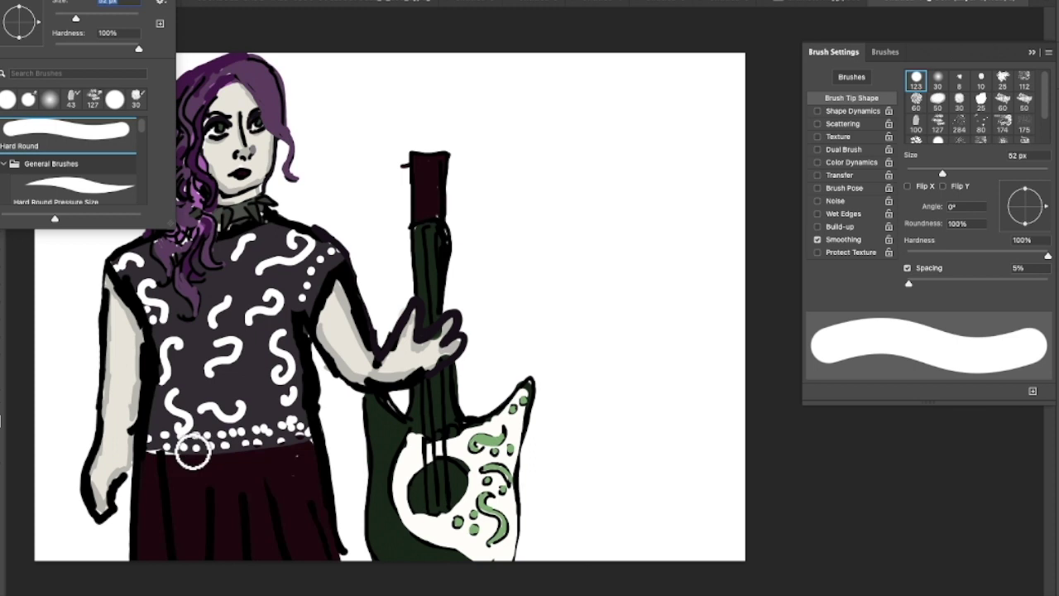
pyautogui.press('Return')
pyautogui.moveTo(113, 551)
pyautogui.mouseDown()
pyautogui.moveTo(17, 540)
pyautogui.moveTo(139, 557)
pyautogui.moveTo(22, 533)
pyautogui.moveTo(133, 501)
pyautogui.moveTo(149, 532)
pyautogui.moveTo(59, 515)
pyautogui.moveTo(79, 517)
pyautogui.moveTo(94, 545)
pyautogui.moveTo(80, 510)
pyautogui.moveTo(20, 521)
pyautogui.moveTo(120, 478)
pyautogui.mouseUp()
pyautogui.moveTo(331, 439)
pyautogui.mouseDown()
pyautogui.moveTo(364, 443)
pyautogui.moveTo(350, 539)
pyautogui.moveTo(355, 430)
pyautogui.moveTo(418, 432)
pyautogui.moveTo(570, 441)
pyautogui.moveTo(737, 493)
pyautogui.moveTo(750, 562)
pyautogui.mouseUp()
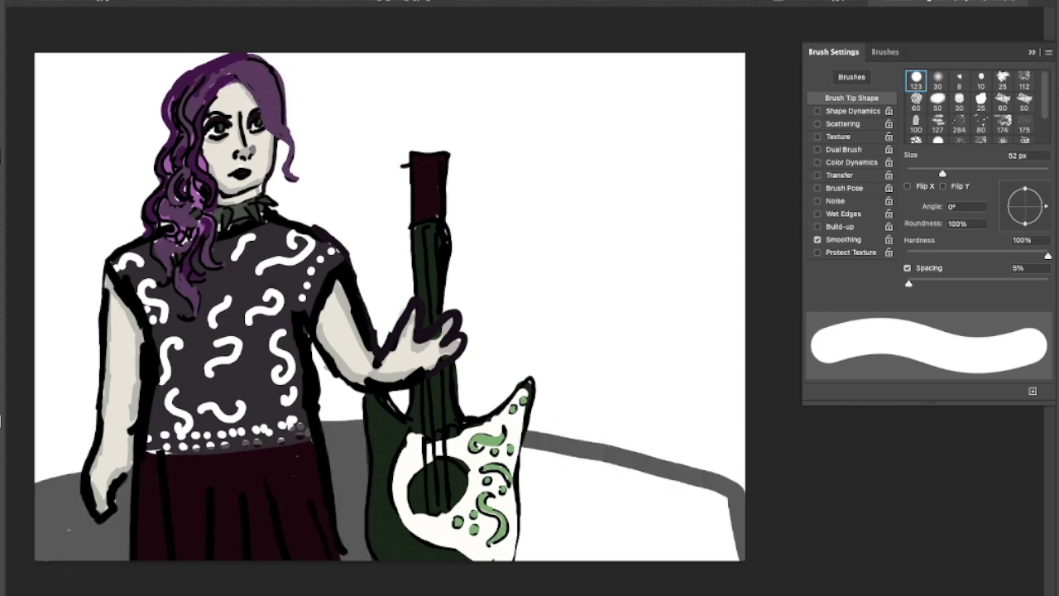
# - Erase the stray gray from the dotted hem of the top and fill in the gray ground beyond the guitar
pyautogui.press('e')
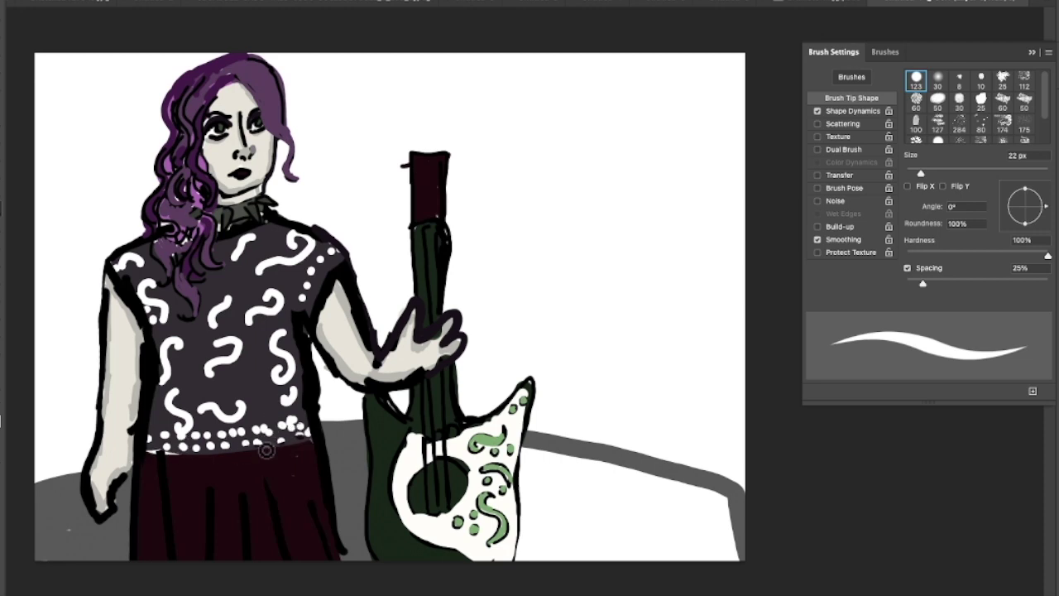
pyautogui.click(10, 2)
pyautogui.moveTo(76, 20); pyautogui.dragTo(96, 21)
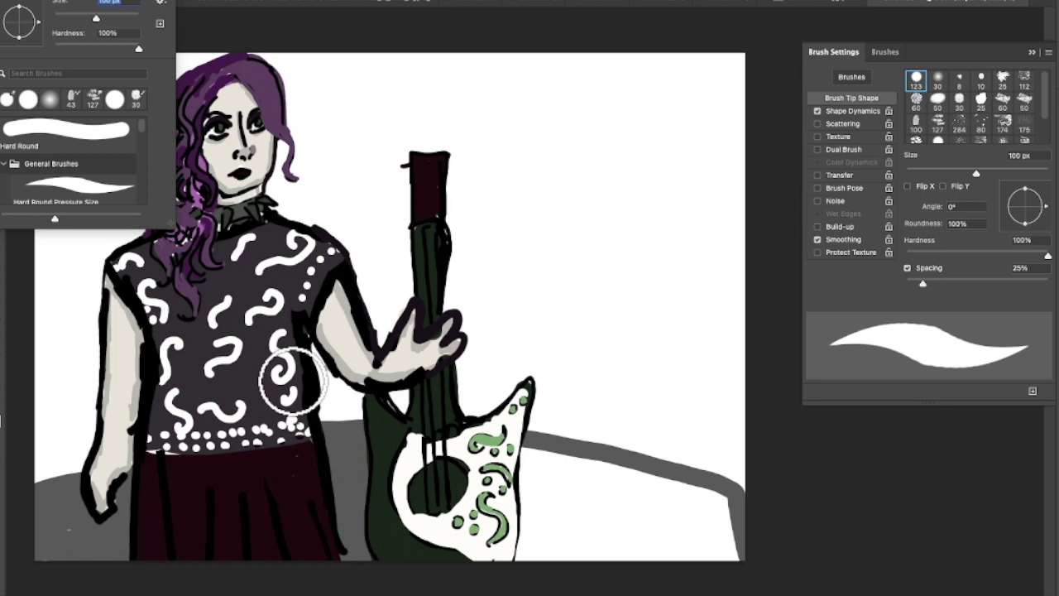
pyautogui.press('Return')
pyautogui.moveTo(519, 460)
pyautogui.mouseDown()
pyautogui.moveTo(520, 553)
pyautogui.moveTo(539, 502)
pyautogui.moveTo(564, 492)
pyautogui.moveTo(560, 560)
pyautogui.moveTo(610, 544)
pyautogui.moveTo(619, 477)
pyautogui.moveTo(733, 562)
pyautogui.moveTo(664, 489)
pyautogui.moveTo(581, 452)
pyautogui.moveTo(519, 568)
pyautogui.mouseUp()
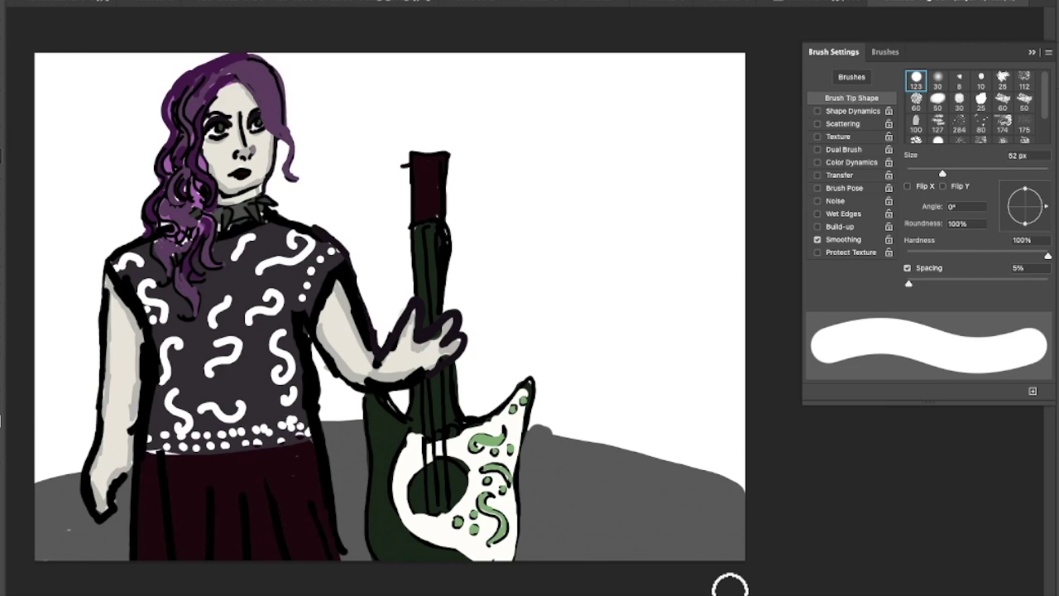
# - Paint the wall behind the figure and guitar light green #bdceb4 with a 102 px hard round brush
pyautogui.click(5, 1)
pyautogui.moveTo(86, 14); pyautogui.dragTo(97, 17)
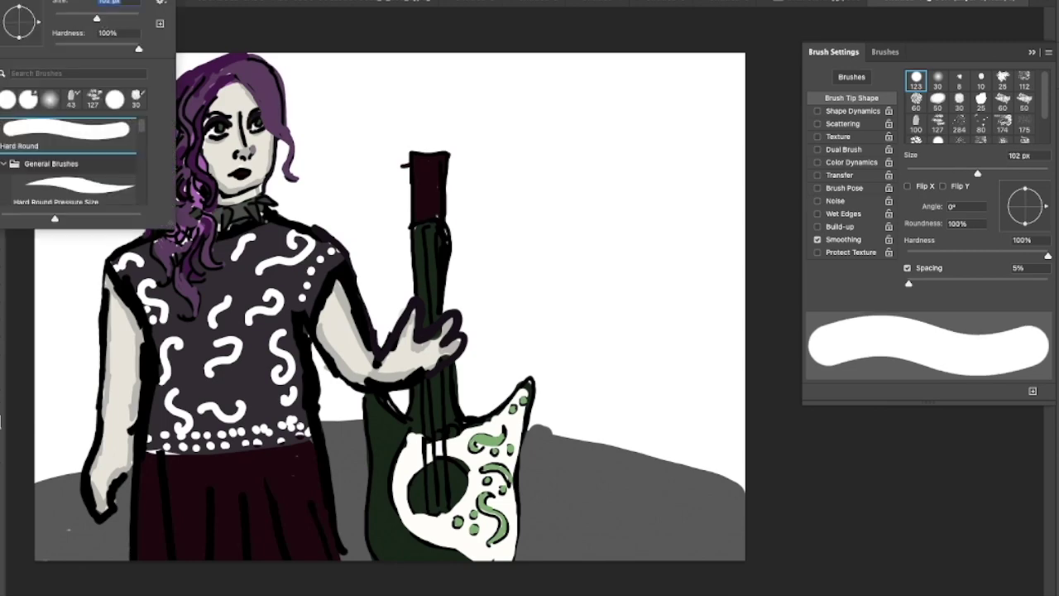
pyautogui.click(3, 403)
pyautogui.click(609, 315)
pyautogui.moveTo(447, 225); pyautogui.dragTo(443, 222)
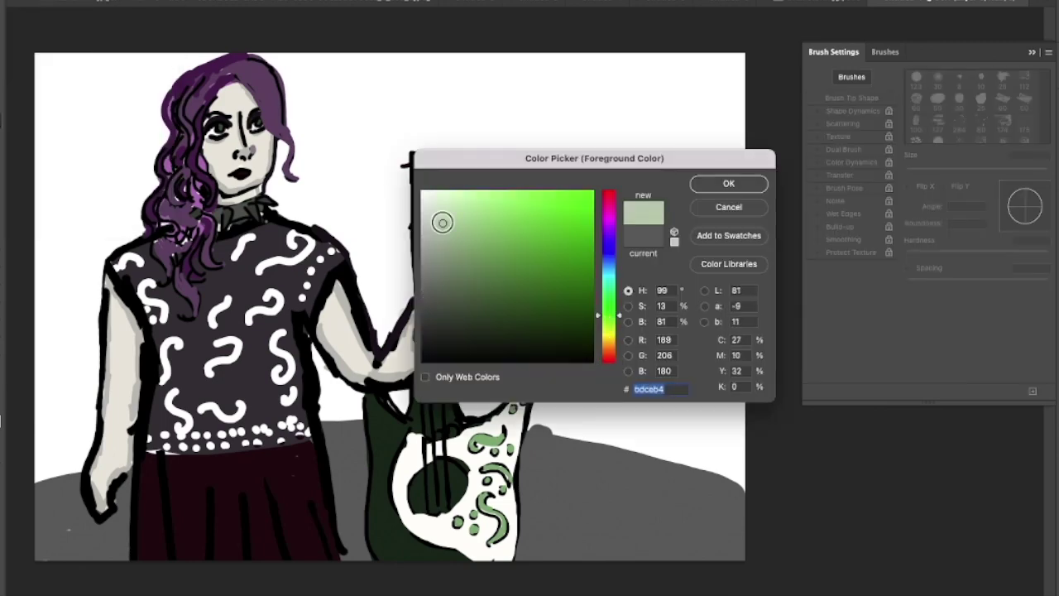
pyautogui.click(696, 184)
pyautogui.moveTo(100, 207)
pyautogui.mouseDown()
pyautogui.moveTo(110, 81)
pyautogui.moveTo(139, 227)
pyautogui.moveTo(142, 169)
pyautogui.moveTo(157, 158)
pyautogui.moveTo(172, 105)
pyautogui.moveTo(129, 109)
pyautogui.moveTo(142, 86)
pyautogui.moveTo(194, 66)
pyautogui.moveTo(50, 78)
pyautogui.moveTo(35, 109)
pyautogui.moveTo(57, 79)
pyautogui.moveTo(72, 138)
pyautogui.moveTo(77, 85)
pyautogui.moveTo(25, 66)
pyautogui.moveTo(101, 157)
pyautogui.moveTo(103, 272)
pyautogui.moveTo(85, 430)
pyautogui.moveTo(61, 472)
pyautogui.moveTo(35, 434)
pyautogui.moveTo(34, 362)
pyautogui.moveTo(77, 256)
pyautogui.mouseUp()
pyautogui.moveTo(320, 351)
pyautogui.mouseDown()
pyautogui.moveTo(334, 402)
pyautogui.moveTo(375, 392)
pyautogui.moveTo(387, 402)
pyautogui.mouseUp()
pyautogui.moveTo(290, 124)
pyautogui.mouseDown()
pyautogui.moveTo(280, 166)
pyautogui.moveTo(264, 102)
pyautogui.moveTo(315, 200)
pyautogui.moveTo(326, 182)
pyautogui.moveTo(367, 319)
pyautogui.moveTo(385, 237)
pyautogui.moveTo(355, 215)
pyautogui.moveTo(336, 83)
pyautogui.moveTo(485, 53)
pyautogui.moveTo(742, 335)
pyautogui.moveTo(750, 454)
pyautogui.moveTo(539, 430)
pyautogui.moveTo(529, 378)
pyautogui.moveTo(472, 406)
pyautogui.moveTo(456, 130)
pyautogui.moveTo(442, 171)
pyautogui.moveTo(402, 101)
pyautogui.moveTo(480, 296)
pyautogui.moveTo(450, 107)
pyautogui.moveTo(574, 409)
pyautogui.moveTo(671, 430)
pyautogui.moveTo(647, 433)
pyautogui.moveTo(747, 111)
pyautogui.moveTo(601, 301)
pyautogui.moveTo(617, 168)
pyautogui.moveTo(713, 326)
pyautogui.moveTo(714, 90)
pyautogui.moveTo(702, 373)
pyautogui.moveTo(645, 52)
pyautogui.moveTo(781, 48)
pyautogui.mouseUp()
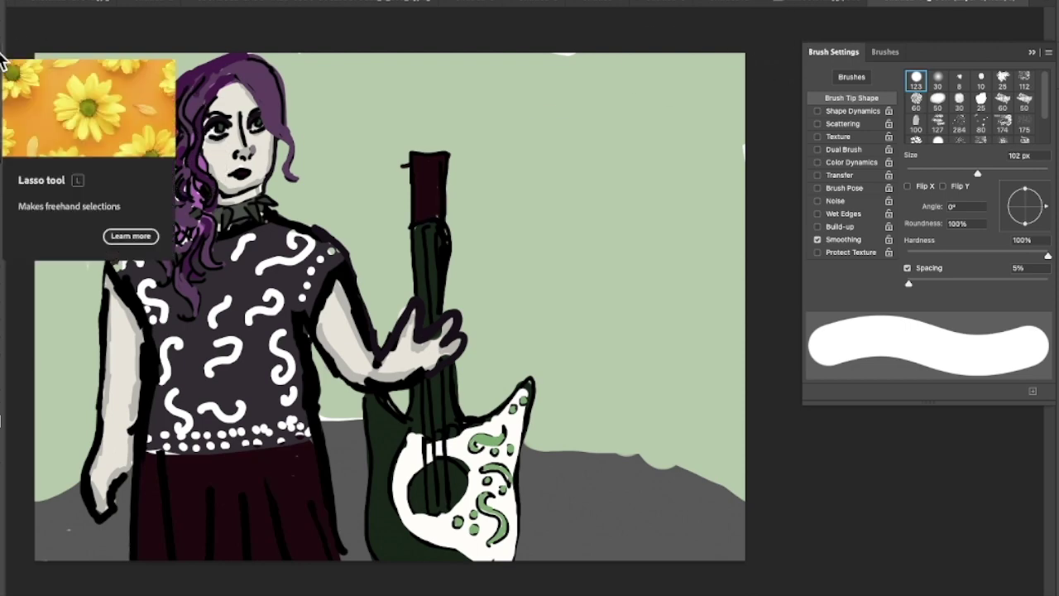
pyautogui.click(3, 60)
pyautogui.moveTo(33, 496)
pyautogui.mouseDown()
pyautogui.moveTo(210, 445)
pyautogui.moveTo(522, 467)
pyautogui.moveTo(594, 506)
pyautogui.moveTo(747, 524)
pyautogui.moveTo(769, 143)
pyautogui.moveTo(788, 42)
pyautogui.moveTo(235, 25)
pyautogui.moveTo(239, 53)
pyautogui.moveTo(0, 15)
pyautogui.moveTo(12, 502)
pyautogui.mouseUp()
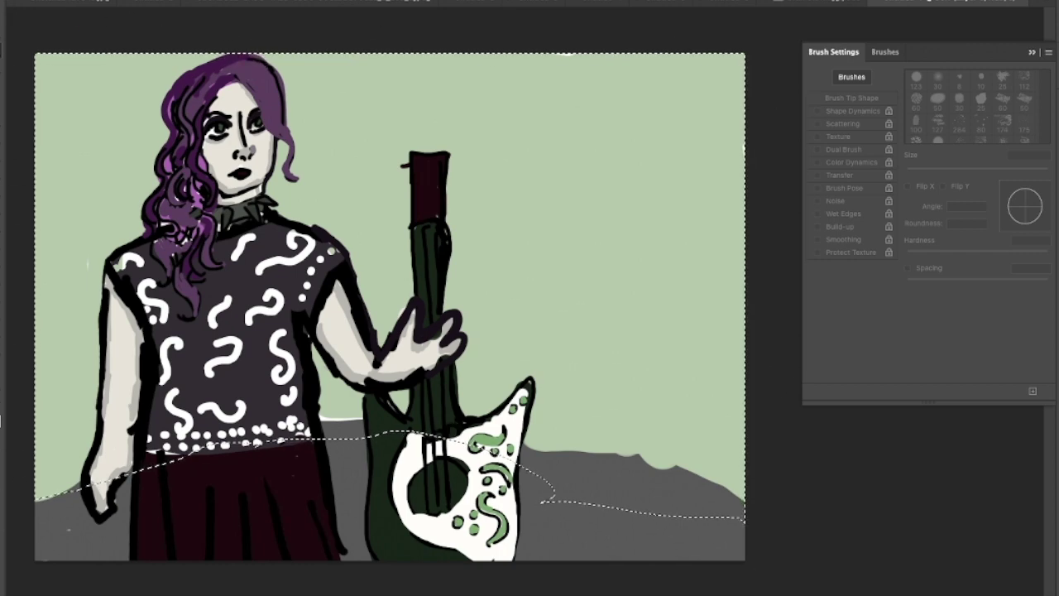
pyautogui.hotkey('ctrl', 'd')
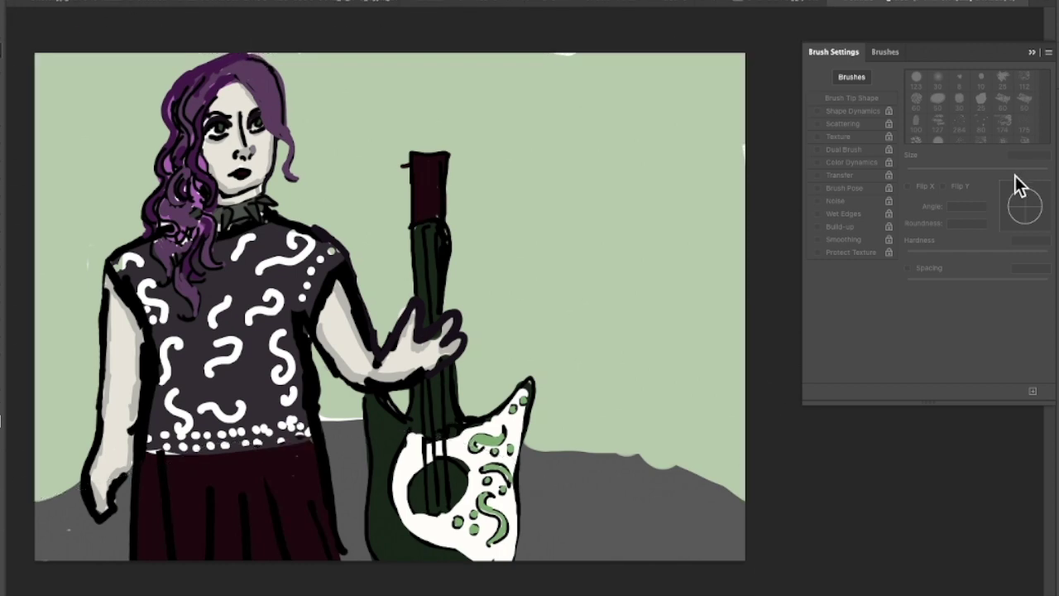
# - Mute the wall's light green and paint darker green #6a7d60 areas along both sides of it with a 159 px brush
pyautogui.hotkey('ctrl', 'z')
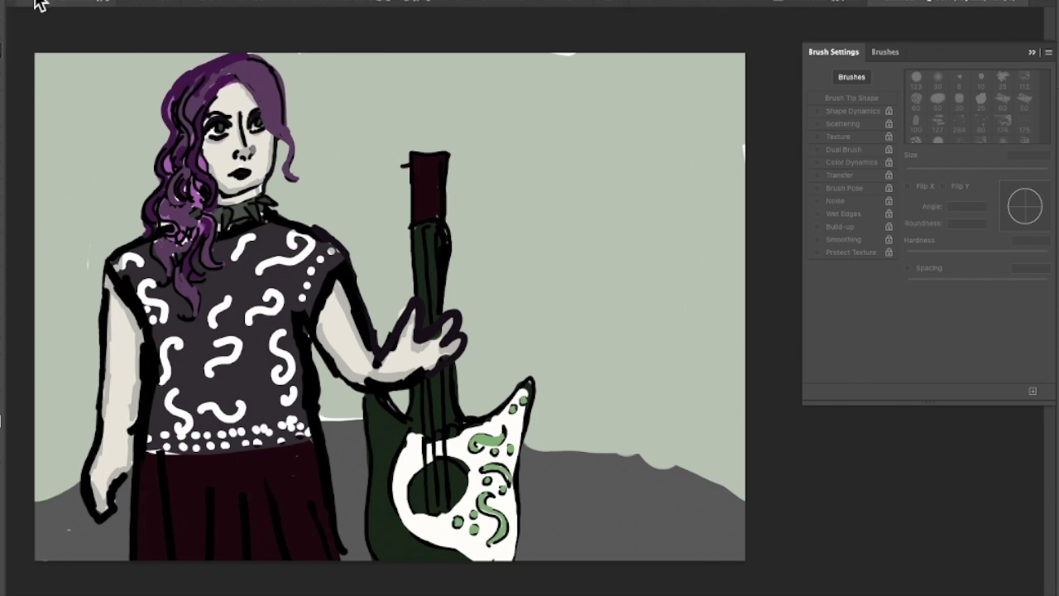
pyautogui.press('b')
pyautogui.click(62, 1)
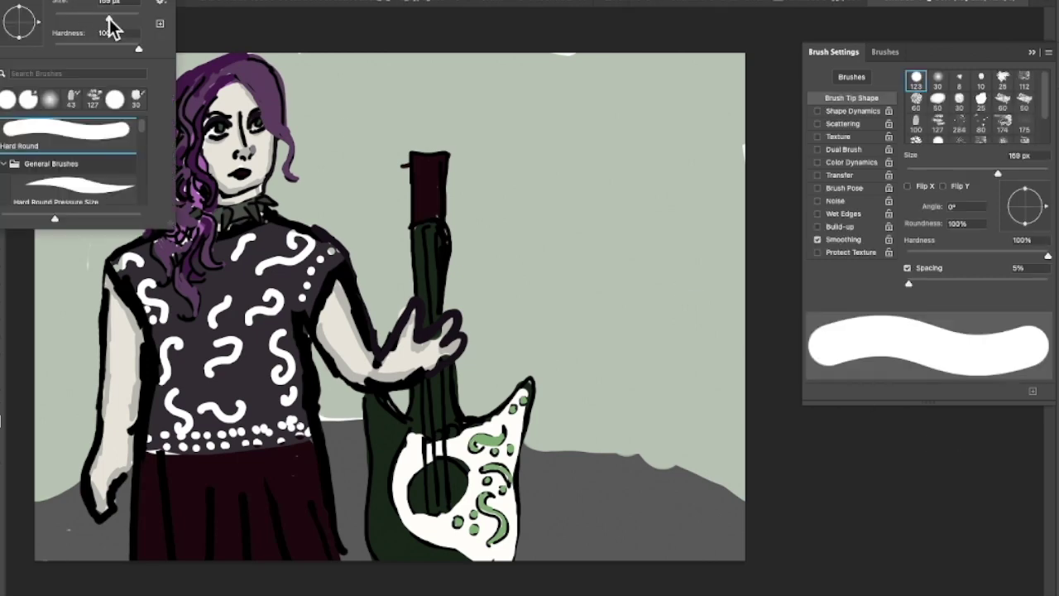
pyautogui.click(0, 414)
pyautogui.click(461, 277)
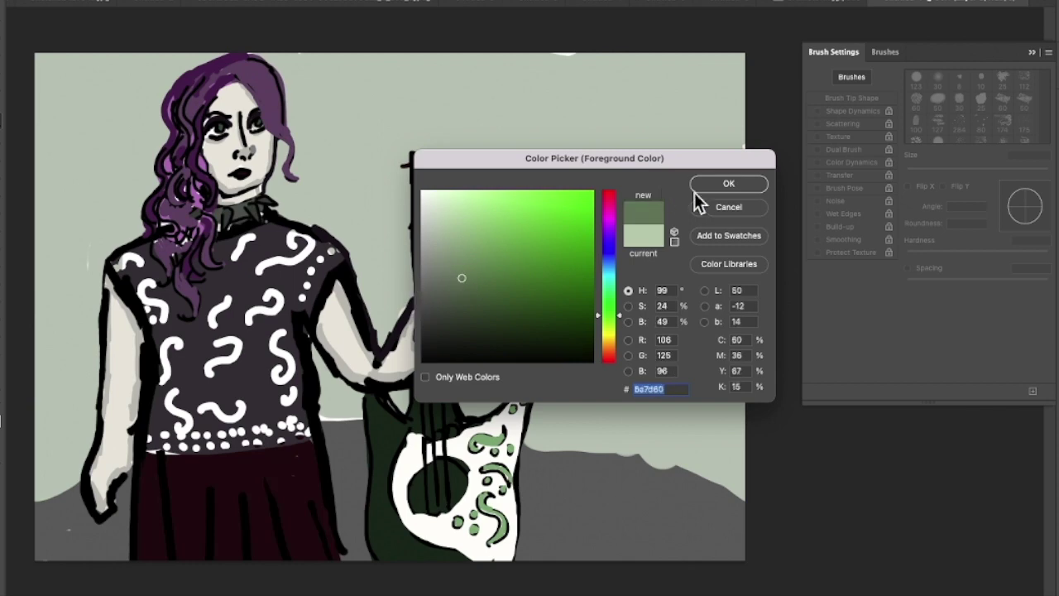
pyautogui.click(702, 188)
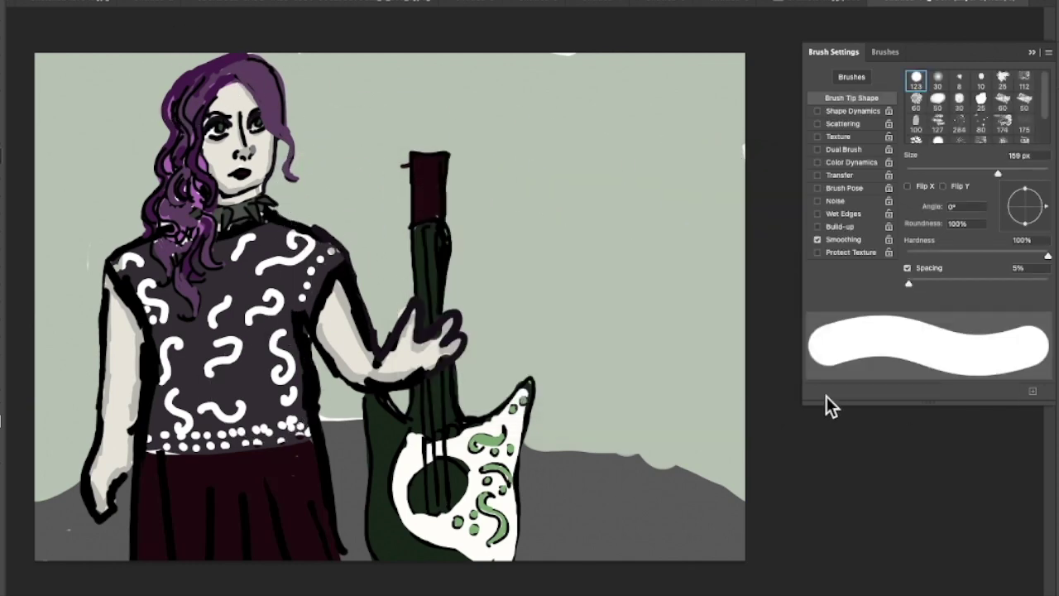
pyautogui.moveTo(553, 423)
pyautogui.mouseDown()
pyautogui.moveTo(567, 355)
pyautogui.moveTo(692, 71)
pyautogui.moveTo(584, 394)
pyautogui.moveTo(676, 494)
pyautogui.moveTo(735, 482)
pyautogui.moveTo(673, 331)
pyautogui.moveTo(617, 418)
pyautogui.moveTo(725, 207)
pyautogui.moveTo(709, 36)
pyautogui.mouseUp()
pyautogui.moveTo(63, 51)
pyautogui.mouseDown()
pyautogui.moveTo(124, 393)
pyautogui.moveTo(115, 454)
pyautogui.moveTo(16, 453)
pyautogui.moveTo(58, 459)
pyautogui.moveTo(97, 397)
pyautogui.moveTo(31, 65)
pyautogui.mouseUp()
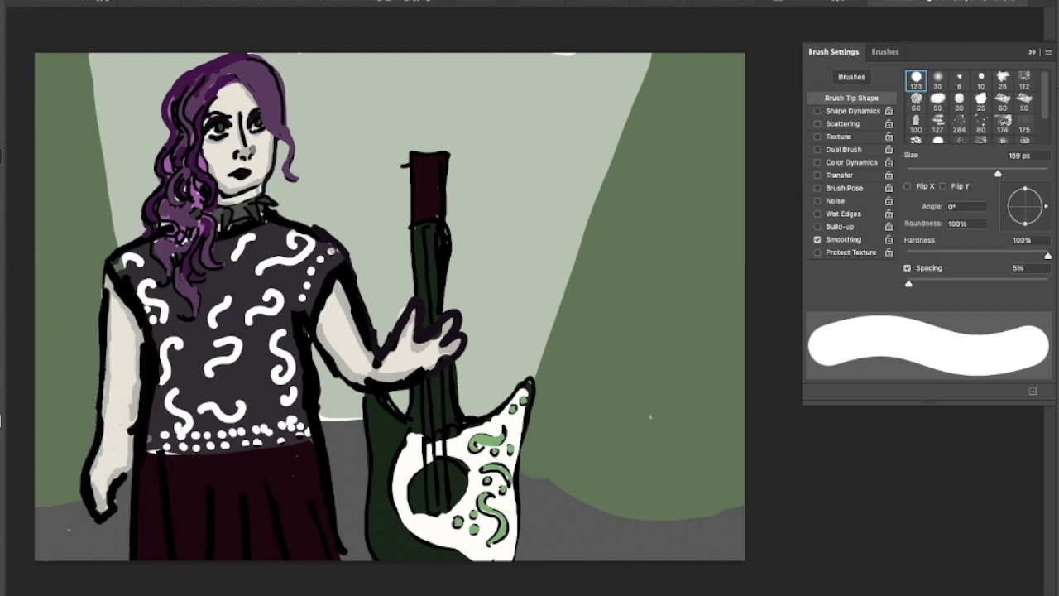
# - Set the opacity of the darker green side areas to 30% and stretch them wider with Free Transform
pyautogui.press('5')
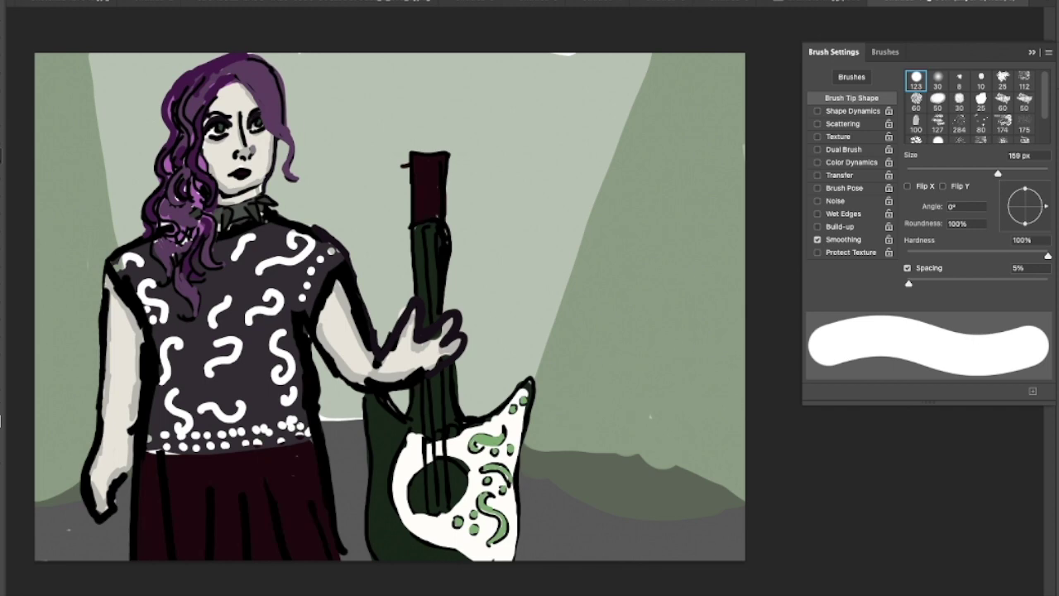
pyautogui.press('3')
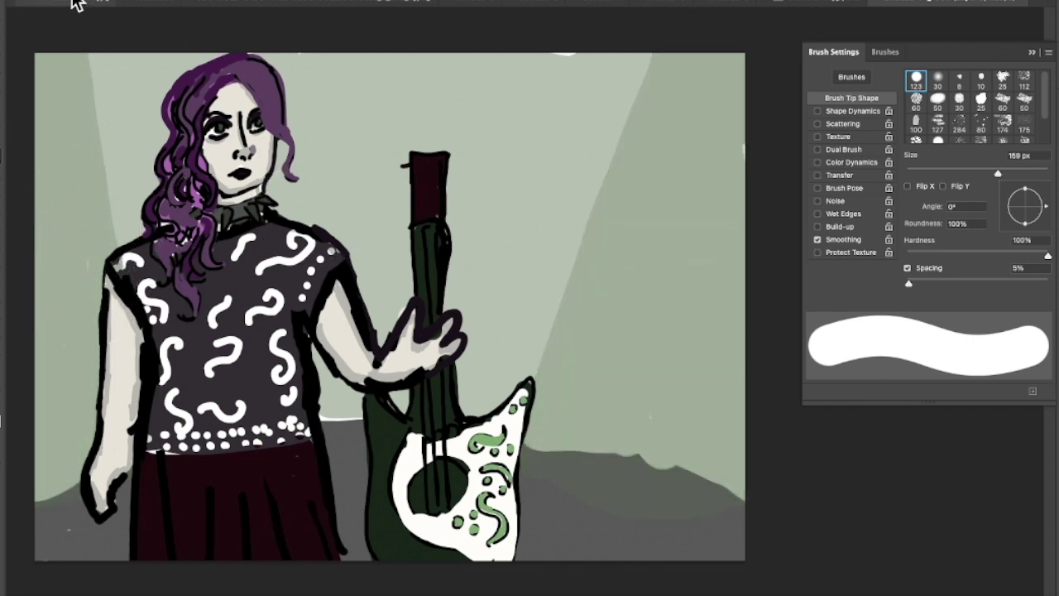
pyautogui.click(108, 2)
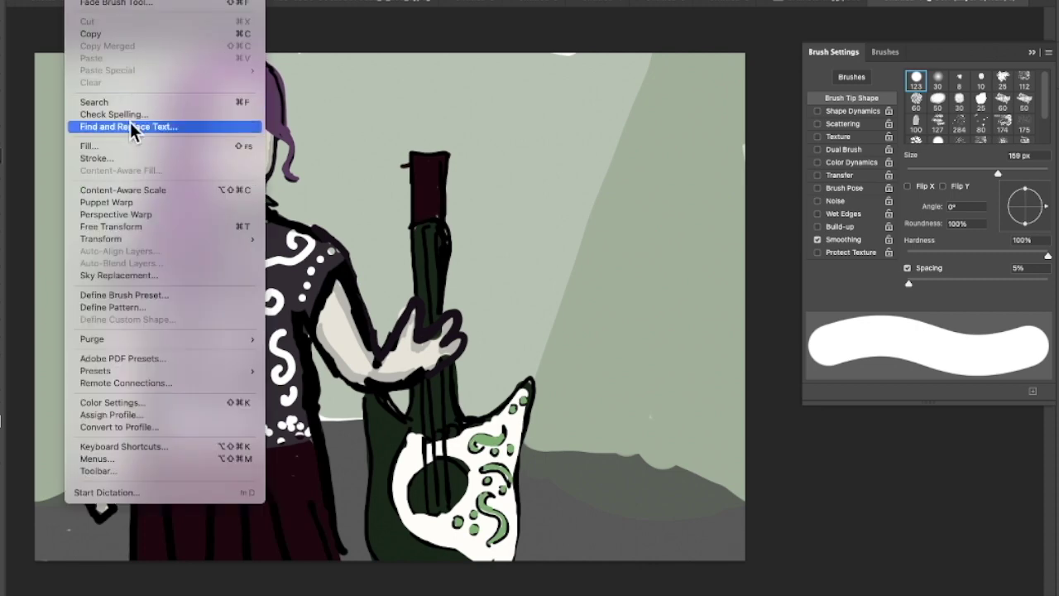
pyautogui.click(158, 228)
pyautogui.moveTo(651, 317); pyautogui.dragTo(601, 337)
pyautogui.moveTo(686, 70); pyautogui.dragTo(730, 38)
pyautogui.moveTo(619, 256); pyautogui.dragTo(634, 251)
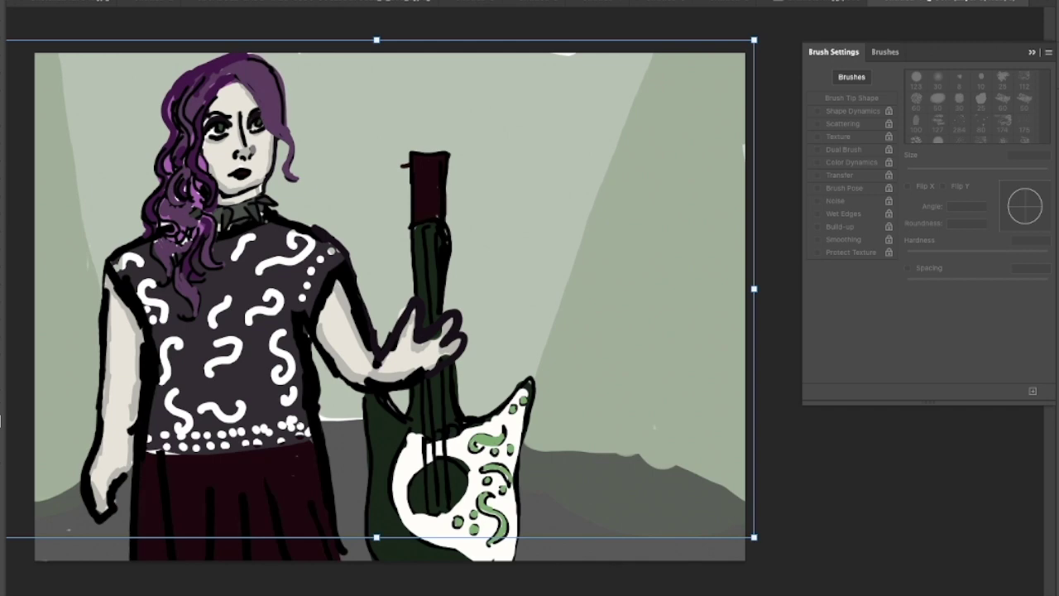
pyautogui.press('Return')
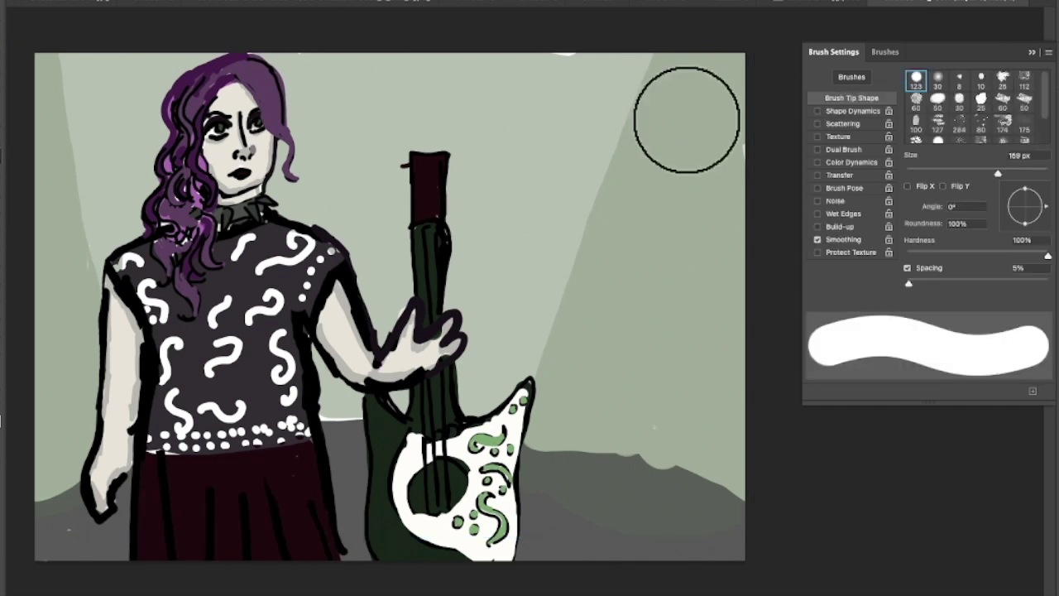